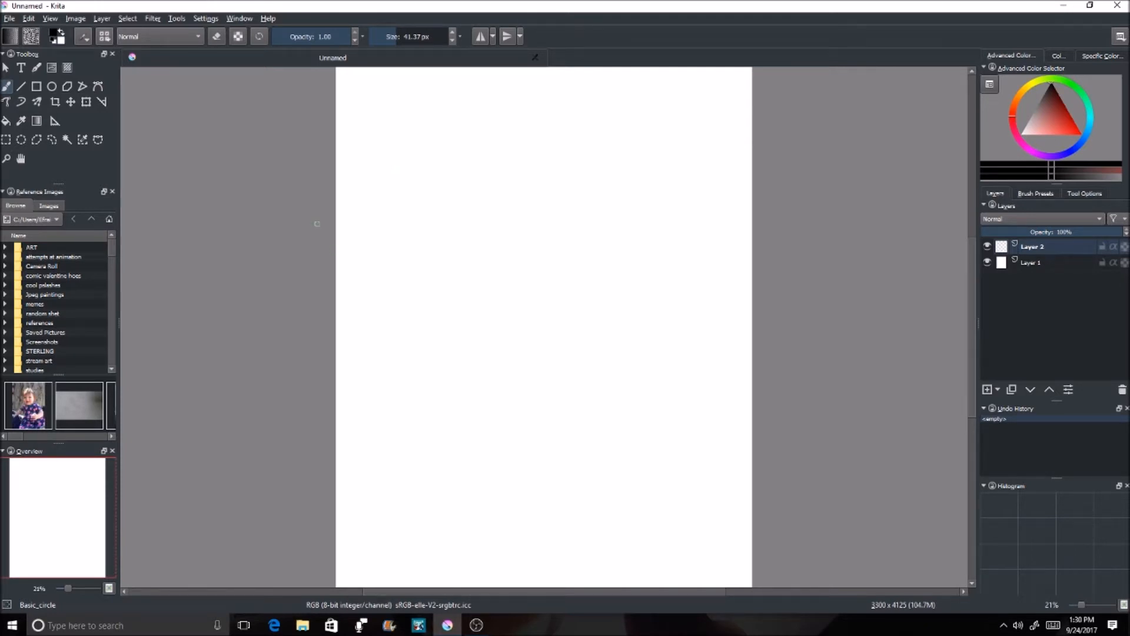
{"action": "left_click", "coordinate": [375, 109]}
{"action": "left_click", "coordinate": [375, 109]}
{"action": "key", "text": "ctrl+z"}
{"action": "key", "text": "ctrl+z"}
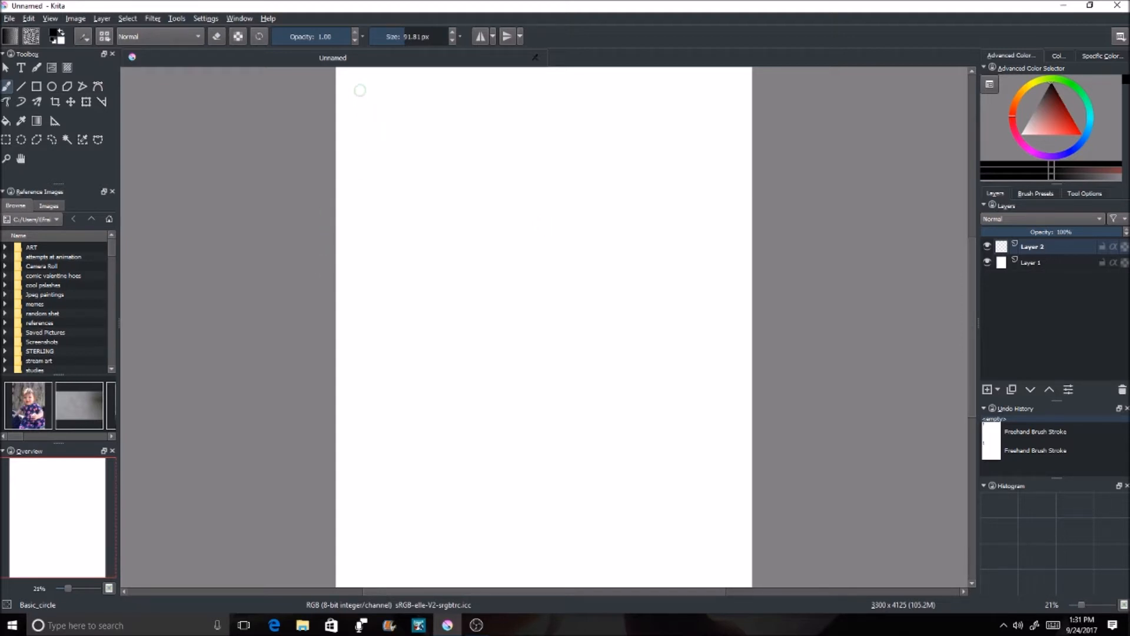
Handwrite the title "1. Basic_Circle" in black across the canvas's upper edge, using the Basic_circle brush at 91.81 px.
{"action": "left_click_drag", "start_coordinate": [359, 84], "coordinate": [359, 136]}
{"action": "left_click", "coordinate": [377, 123]}
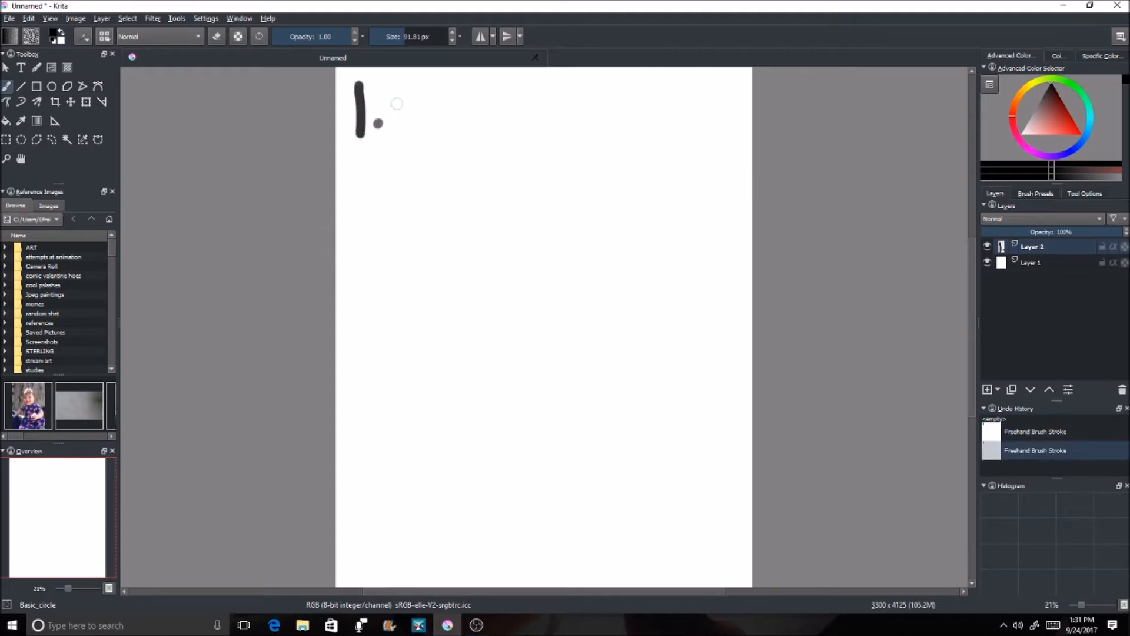
{"action": "mouse_move", "coordinate": [401, 93]}
{"action": "left_mouse_down"}
{"action": "mouse_move", "coordinate": [422, 119]}
{"action": "mouse_move", "coordinate": [406, 129]}
{"action": "left_mouse_up"}
{"action": "left_click_drag", "start_coordinate": [443, 108], "coordinate": [507, 121]}
{"action": "left_click", "coordinate": [483, 98]}
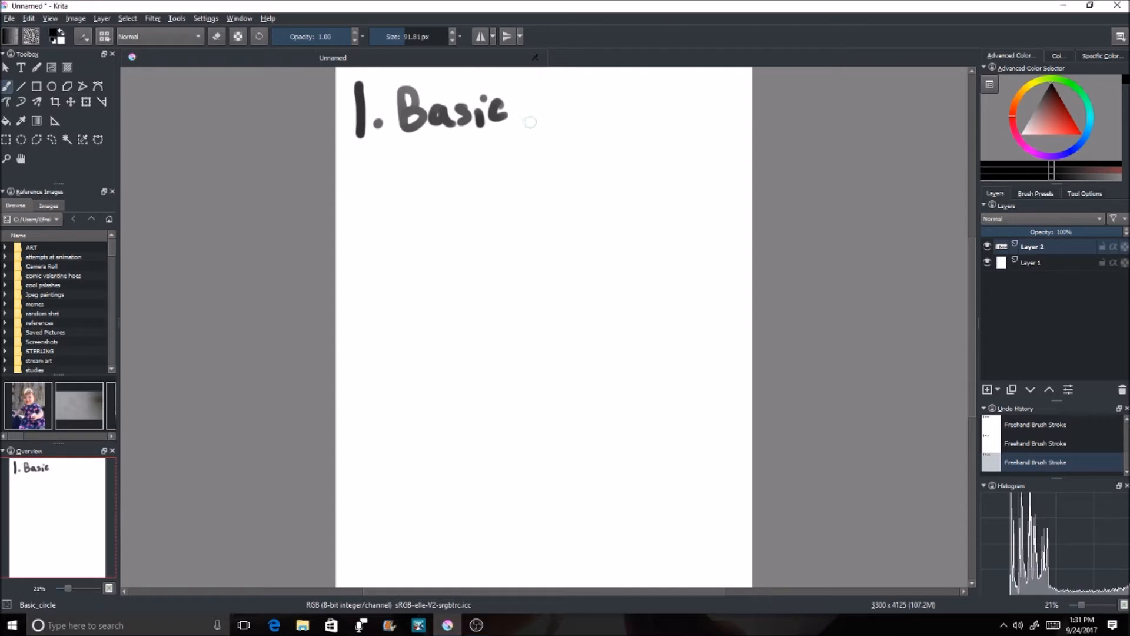
{"action": "left_click_drag", "start_coordinate": [513, 122], "coordinate": [567, 122]}
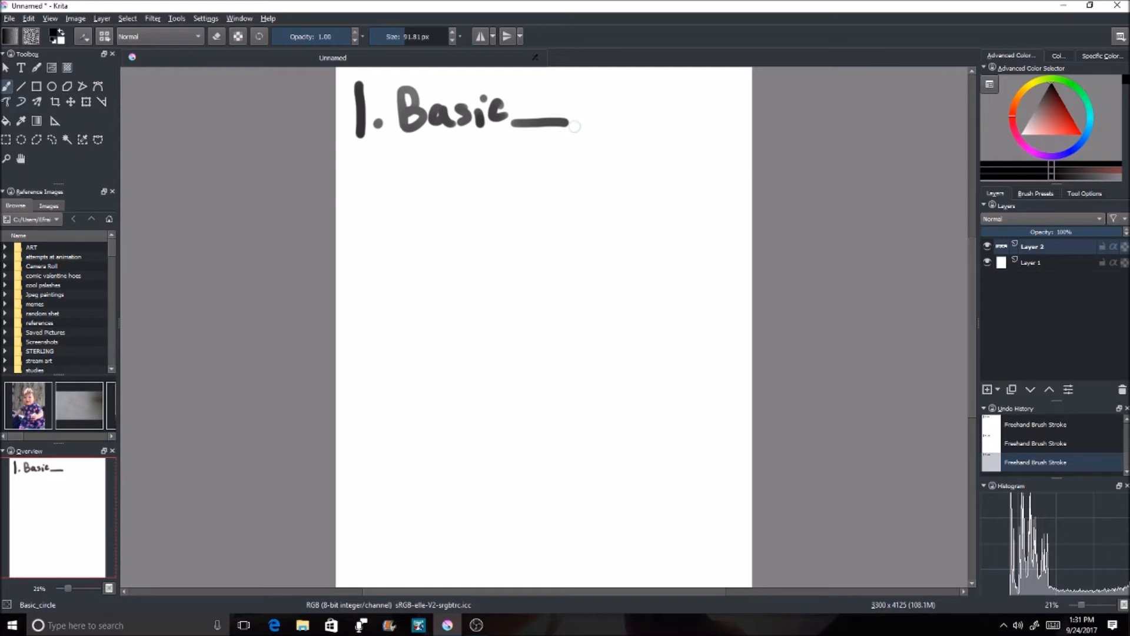
{"action": "mouse_move", "coordinate": [589, 94]}
{"action": "left_mouse_down"}
{"action": "mouse_move", "coordinate": [589, 125]}
{"action": "mouse_move", "coordinate": [610, 106]}
{"action": "mouse_move", "coordinate": [628, 121]}
{"action": "left_mouse_up"}
{"action": "left_click_drag", "start_coordinate": [636, 89], "coordinate": [653, 118]}
Replace the black test swatch beside the Basic_Circle title with overlapping mid-grey strokes, using the brush at 217.62 px.
{"action": "mouse_move", "coordinate": [682, 101]}
{"action": "left_mouse_down"}
{"action": "mouse_move", "coordinate": [722, 88]}
{"action": "mouse_move", "coordinate": [715, 112]}
{"action": "left_mouse_up"}
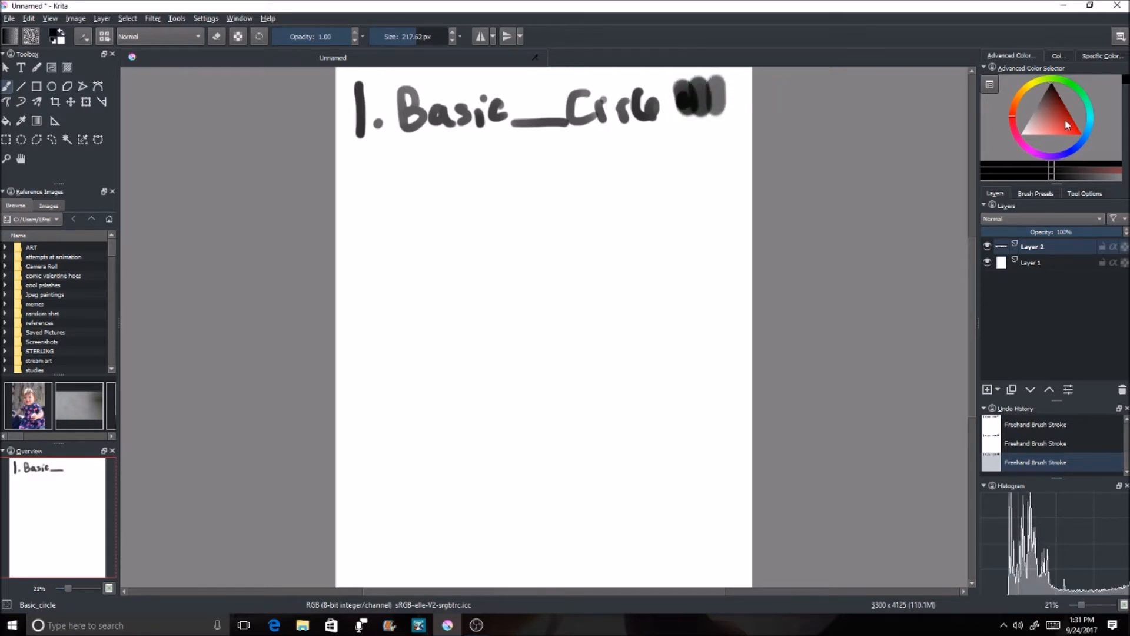
{"action": "left_click", "coordinate": [1035, 108]}
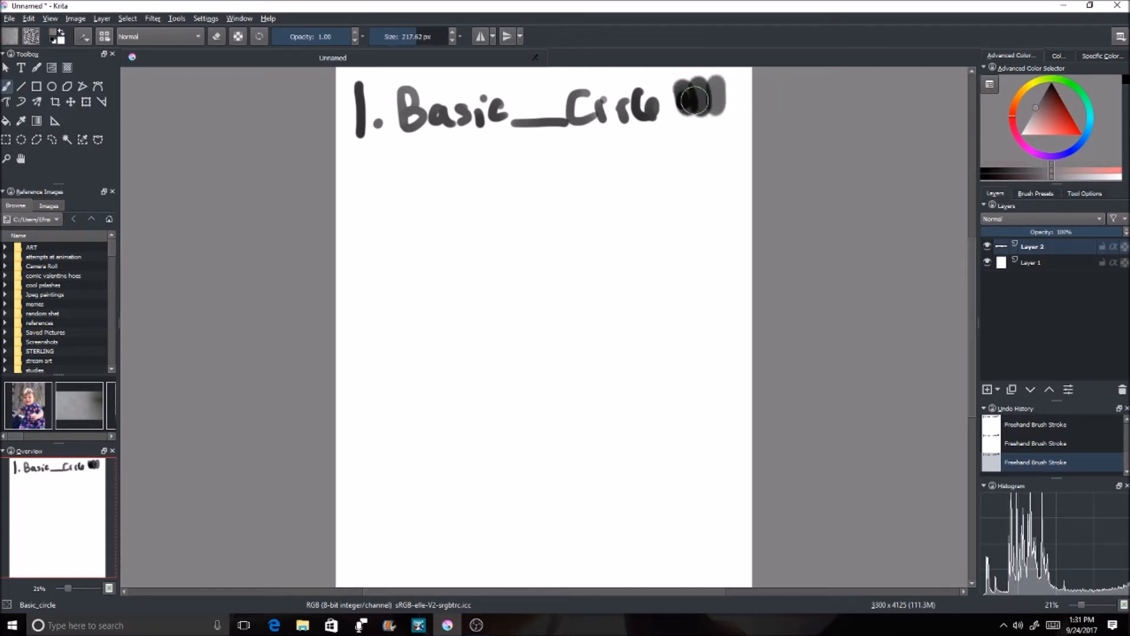
{"action": "key", "text": "ctrl+z"}
{"action": "key", "text": "ctrl+z"}
{"action": "key", "text": "ctrl+z"}
{"action": "key", "text": "ctrl+z"}
{"action": "mouse_move", "coordinate": [680, 96]}
{"action": "left_mouse_down"}
{"action": "mouse_move", "coordinate": [700, 110]}
{"action": "mouse_move", "coordinate": [717, 87]}
{"action": "mouse_move", "coordinate": [724, 111]}
{"action": "mouse_move", "coordinate": [735, 104]}
{"action": "mouse_move", "coordinate": [669, 107]}
{"action": "mouse_move", "coordinate": [660, 90]}
{"action": "mouse_move", "coordinate": [672, 143]}
{"action": "mouse_move", "coordinate": [657, 121]}
{"action": "mouse_move", "coordinate": [644, 144]}
{"action": "left_mouse_up"}
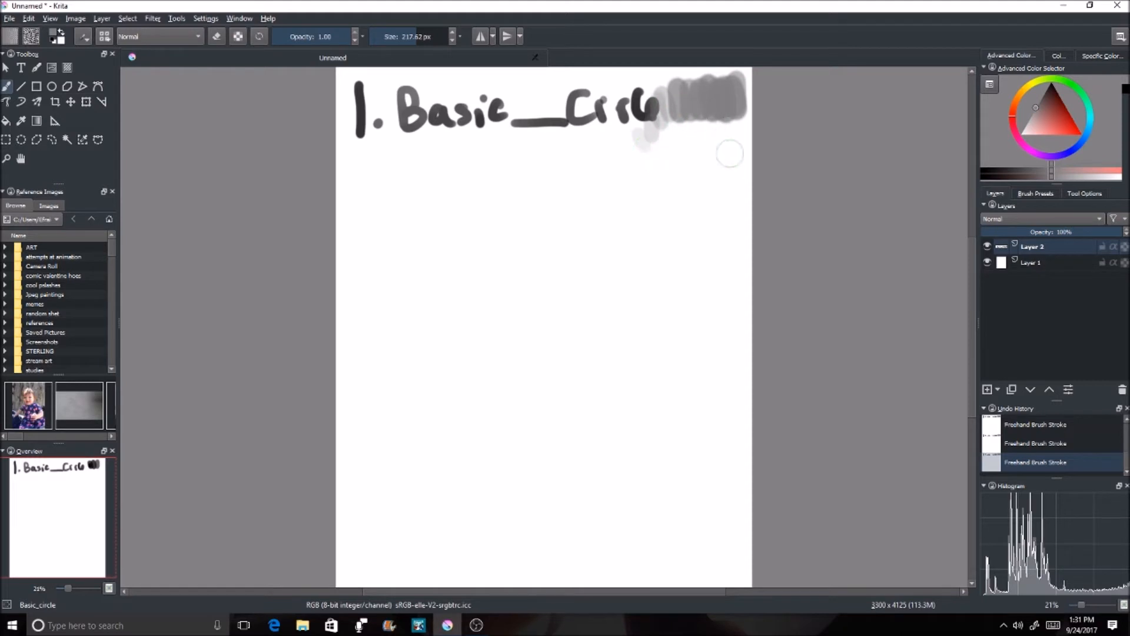
Try overlapping black line loops below the Basic_Circle title with the brush at 91.81 px.
{"action": "left_click", "coordinate": [405, 39]}
{"action": "left_click", "coordinate": [1048, 99]}
{"action": "left_click_drag", "start_coordinate": [498, 167], "coordinate": [556, 170]}
{"action": "mouse_move", "coordinate": [460, 160]}
{"action": "left_mouse_down"}
{"action": "mouse_move", "coordinate": [498, 190]}
{"action": "mouse_move", "coordinate": [494, 213]}
{"action": "mouse_move", "coordinate": [470, 189]}
{"action": "mouse_move", "coordinate": [587, 162]}
{"action": "mouse_move", "coordinate": [530, 137]}
{"action": "mouse_move", "coordinate": [528, 151]}
{"action": "mouse_move", "coordinate": [591, 201]}
{"action": "left_mouse_up"}
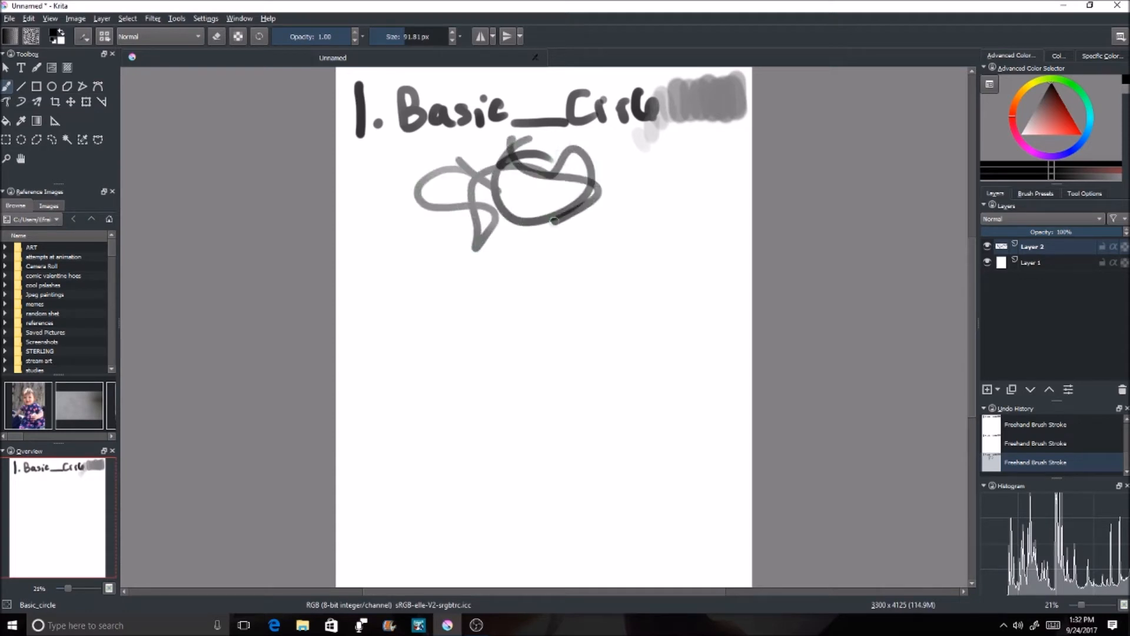
{"action": "key", "text": "ctrl+z"}
{"action": "key", "text": "ctrl+z"}
{"action": "key", "text": "ctrl+z"}
Sketch a pair of eyes below the title, with broad lid shading at 289.66 px and finer dark lids and irises.
{"action": "mouse_move", "coordinate": [470, 158]}
{"action": "left_mouse_down"}
{"action": "mouse_move", "coordinate": [505, 191]}
{"action": "mouse_move", "coordinate": [454, 186]}
{"action": "mouse_move", "coordinate": [506, 192]}
{"action": "mouse_move", "coordinate": [592, 158]}
{"action": "mouse_move", "coordinate": [552, 188]}
{"action": "mouse_move", "coordinate": [624, 171]}
{"action": "mouse_move", "coordinate": [580, 196]}
{"action": "left_mouse_up"}
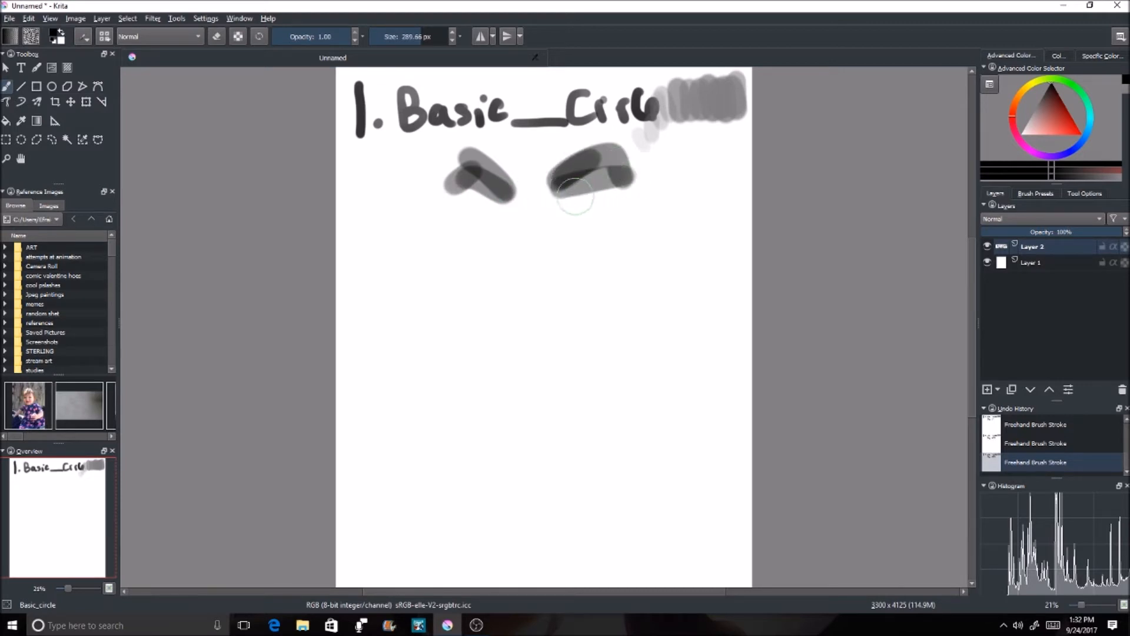
{"action": "key", "text": "bracketleft"}
{"action": "key", "text": "bracketleft"}
{"action": "key", "text": "bracketleft"}
{"action": "key", "text": "bracketleft"}
{"action": "mouse_move", "coordinate": [445, 188]}
{"action": "left_mouse_down"}
{"action": "mouse_move", "coordinate": [518, 201]}
{"action": "mouse_move", "coordinate": [612, 172]}
{"action": "mouse_move", "coordinate": [646, 188]}
{"action": "mouse_move", "coordinate": [571, 201]}
{"action": "mouse_move", "coordinate": [590, 190]}
{"action": "mouse_move", "coordinate": [583, 200]}
{"action": "left_mouse_up"}
{"action": "mouse_move", "coordinate": [556, 207]}
{"action": "left_mouse_down"}
{"action": "mouse_move", "coordinate": [587, 219]}
{"action": "mouse_move", "coordinate": [634, 201]}
{"action": "left_mouse_up"}
{"action": "left_click_drag", "start_coordinate": [629, 181], "coordinate": [578, 216]}
{"action": "mouse_move", "coordinate": [435, 190]}
{"action": "left_mouse_down"}
{"action": "mouse_move", "coordinate": [500, 194]}
{"action": "mouse_move", "coordinate": [468, 200]}
{"action": "mouse_move", "coordinate": [502, 211]}
{"action": "mouse_move", "coordinate": [490, 203]}
{"action": "left_mouse_up"}
{"action": "left_click_drag", "start_coordinate": [492, 203], "coordinate": [447, 197]}
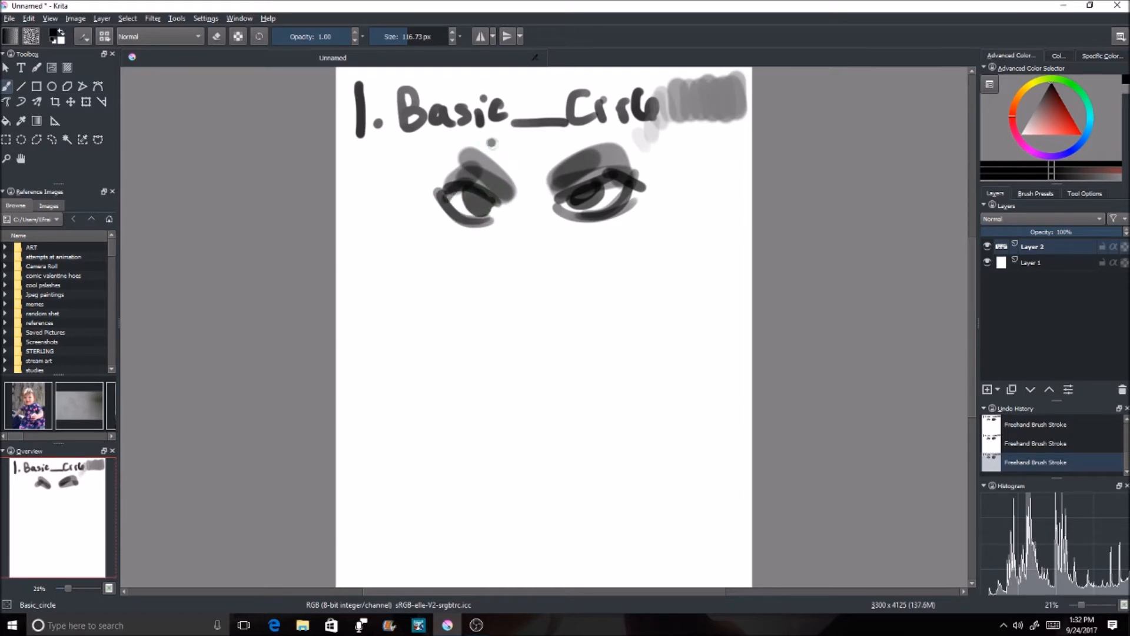
Add dark eyebrows above both sketched eyes and try a broad nose bridge stroke between them at 270.35 px.
{"action": "left_click_drag", "start_coordinate": [492, 143], "coordinate": [515, 176]}
{"action": "left_click_drag", "start_coordinate": [460, 140], "coordinate": [492, 151]}
{"action": "mouse_move", "coordinate": [585, 139]}
{"action": "left_mouse_down"}
{"action": "mouse_move", "coordinate": [562, 156]}
{"action": "mouse_move", "coordinate": [622, 132]}
{"action": "left_mouse_up"}
{"action": "left_click_drag", "start_coordinate": [500, 247], "coordinate": [520, 294]}
{"action": "key", "text": "ctrl+z"}
{"action": "left_click", "coordinate": [420, 37]}
{"action": "left_click_drag", "start_coordinate": [522, 187], "coordinate": [517, 256]}
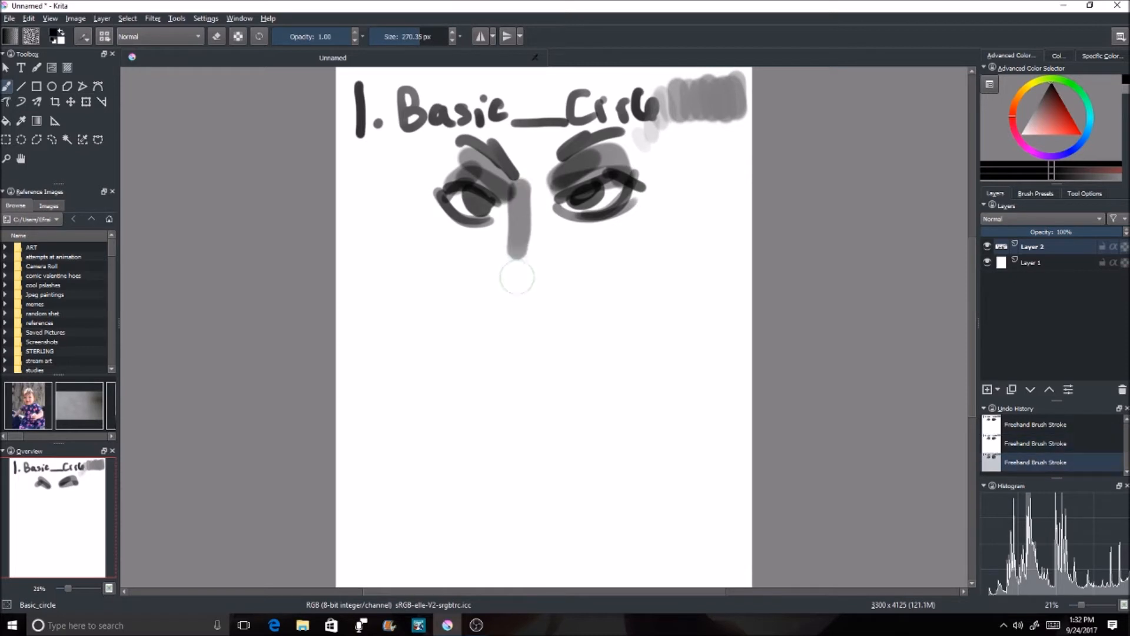
{"action": "key", "text": "ctrl+z"}
{"action": "left_click_drag", "start_coordinate": [538, 193], "coordinate": [531, 256]}
{"action": "mouse_move", "coordinate": [505, 253]}
{"action": "left_mouse_down"}
{"action": "mouse_move", "coordinate": [527, 269]}
{"action": "mouse_move", "coordinate": [542, 257]}
{"action": "mouse_move", "coordinate": [533, 264]}
{"action": "left_mouse_up"}
Undo all the nose, eyebrow and eye strokes, and reduce the brush size to 165.35 px.
{"action": "key", "text": "ctrl+z"}
{"action": "key", "text": "ctrl+z"}
{"action": "key", "text": "ctrl+z"}
{"action": "key", "text": "ctrl+z"}
{"action": "key", "text": "ctrl+z"}
{"action": "key", "text": "ctrl+z"}
{"action": "key", "text": "ctrl+z"}
{"action": "key", "text": "ctrl+z"}
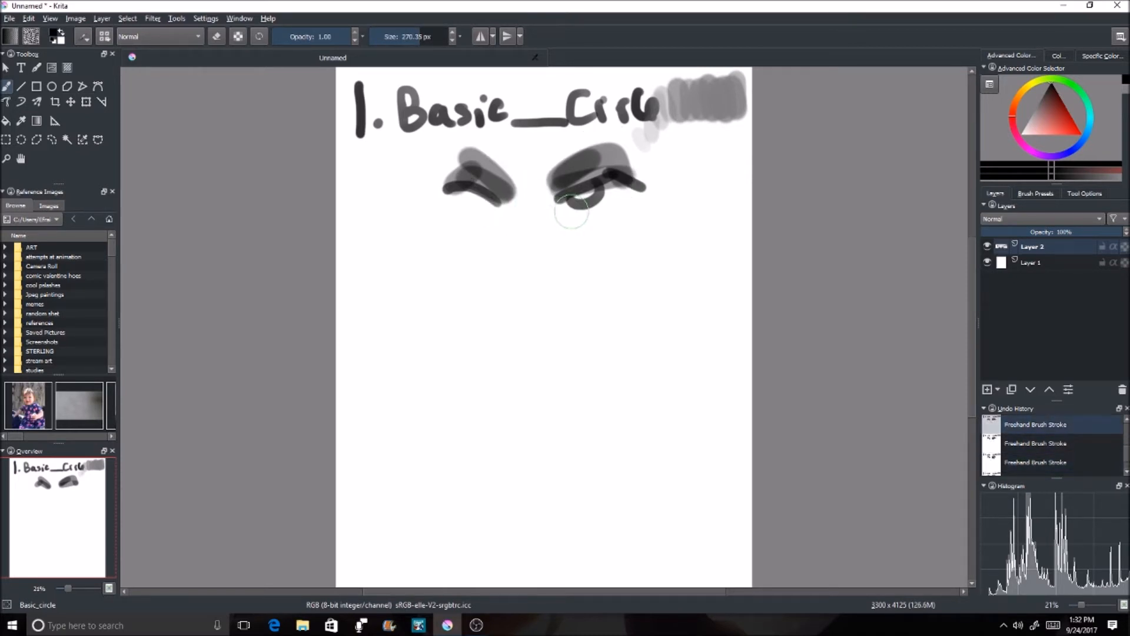
{"action": "key", "text": "ctrl+z"}
{"action": "key", "text": "ctrl+z"}
{"action": "key", "text": "ctrl+z"}
{"action": "key", "text": "ctrl+z"}
{"action": "key", "text": "ctrl+z"}
{"action": "key", "text": "ctrl+z"}
{"action": "left_click", "coordinate": [419, 38]}
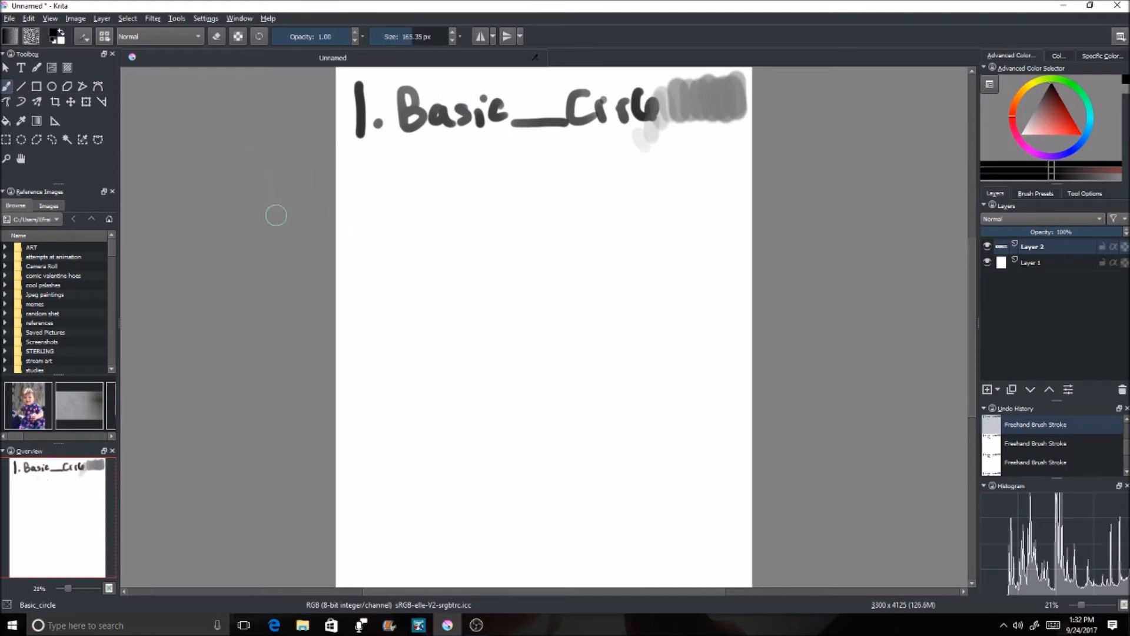
Handwrite "2. Airbrush_pressure" below the first title, using the Airbrush_pressure preset at 74.64 px.
{"action": "left_click", "coordinate": [105, 37]}
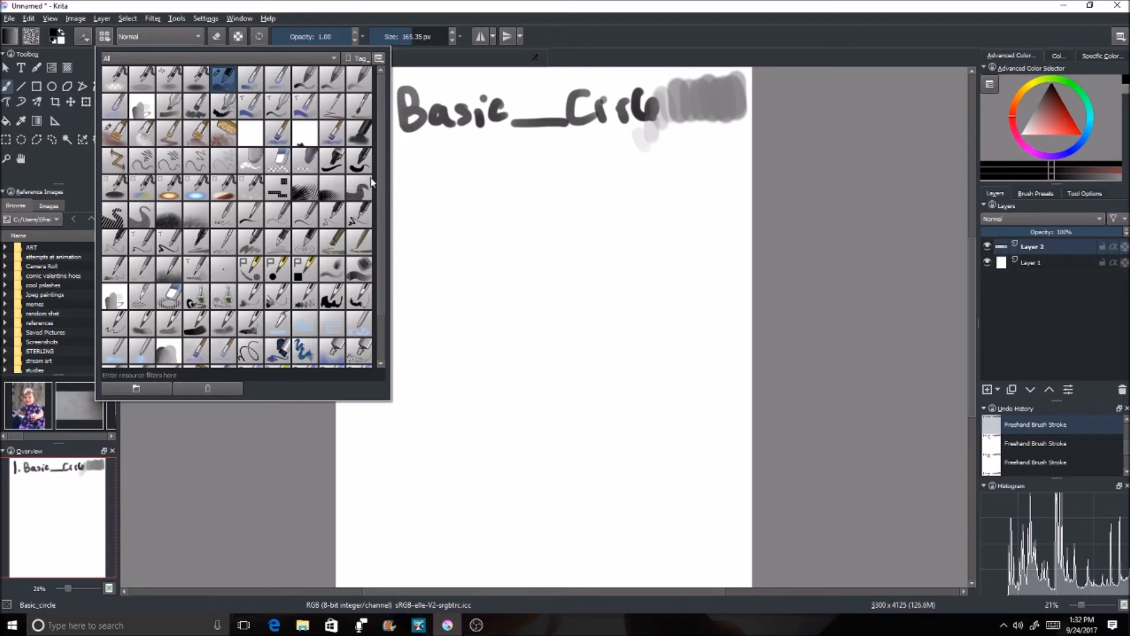
{"action": "left_click", "coordinate": [199, 80]}
{"action": "left_click", "coordinate": [412, 40]}
{"action": "left_click", "coordinate": [403, 39]}
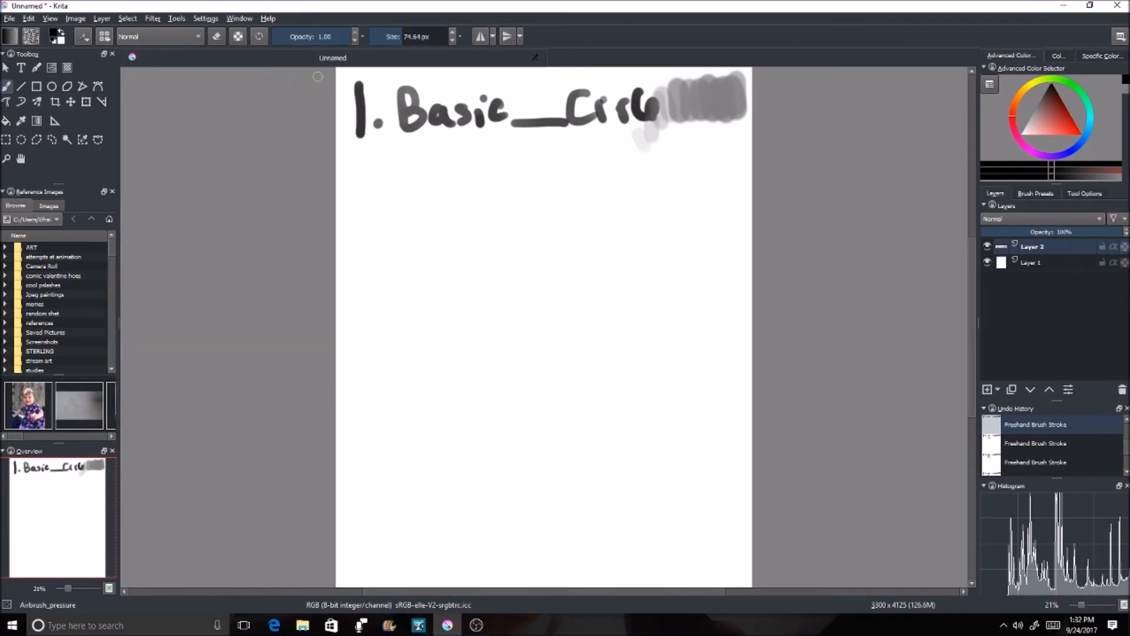
{"action": "mouse_move", "coordinate": [349, 160]}
{"action": "left_mouse_down"}
{"action": "mouse_move", "coordinate": [354, 191]}
{"action": "mouse_move", "coordinate": [437, 195]}
{"action": "mouse_move", "coordinate": [435, 176]}
{"action": "left_mouse_up"}
{"action": "left_click", "coordinate": [385, 188]}
{"action": "mouse_move", "coordinate": [449, 171]}
{"action": "left_mouse_down"}
{"action": "mouse_move", "coordinate": [453, 189]}
{"action": "mouse_move", "coordinate": [525, 176]}
{"action": "mouse_move", "coordinate": [546, 191]}
{"action": "mouse_move", "coordinate": [598, 187]}
{"action": "mouse_move", "coordinate": [607, 207]}
{"action": "mouse_move", "coordinate": [638, 177]}
{"action": "mouse_move", "coordinate": [630, 188]}
{"action": "left_mouse_up"}
{"action": "mouse_move", "coordinate": [654, 167]}
{"action": "left_mouse_down"}
{"action": "mouse_move", "coordinate": [645, 188]}
{"action": "mouse_move", "coordinate": [658, 184]}
{"action": "left_mouse_up"}
{"action": "left_click_drag", "start_coordinate": [675, 167], "coordinate": [695, 183]}
{"action": "left_click_drag", "start_coordinate": [698, 167], "coordinate": [721, 176]}
Paint broad soft black airbrush strokes below the Airbrush_pressure title with sizes up to 1,000 px, and light grey over them.
{"action": "left_click", "coordinate": [434, 36]}
{"action": "mouse_move", "coordinate": [391, 240]}
{"action": "left_mouse_down"}
{"action": "mouse_move", "coordinate": [420, 242]}
{"action": "mouse_move", "coordinate": [395, 274]}
{"action": "mouse_move", "coordinate": [409, 261]}
{"action": "mouse_move", "coordinate": [384, 253]}
{"action": "mouse_move", "coordinate": [412, 242]}
{"action": "left_mouse_up"}
{"action": "left_click", "coordinate": [445, 37]}
{"action": "mouse_move", "coordinate": [477, 253]}
{"action": "left_mouse_down"}
{"action": "mouse_move", "coordinate": [488, 243]}
{"action": "mouse_move", "coordinate": [474, 247]}
{"action": "mouse_move", "coordinate": [681, 227]}
{"action": "left_mouse_up"}
{"action": "left_click", "coordinate": [430, 36]}
{"action": "left_click", "coordinate": [448, 36]}
{"action": "left_click_drag", "start_coordinate": [320, 282], "coordinate": [732, 223]}
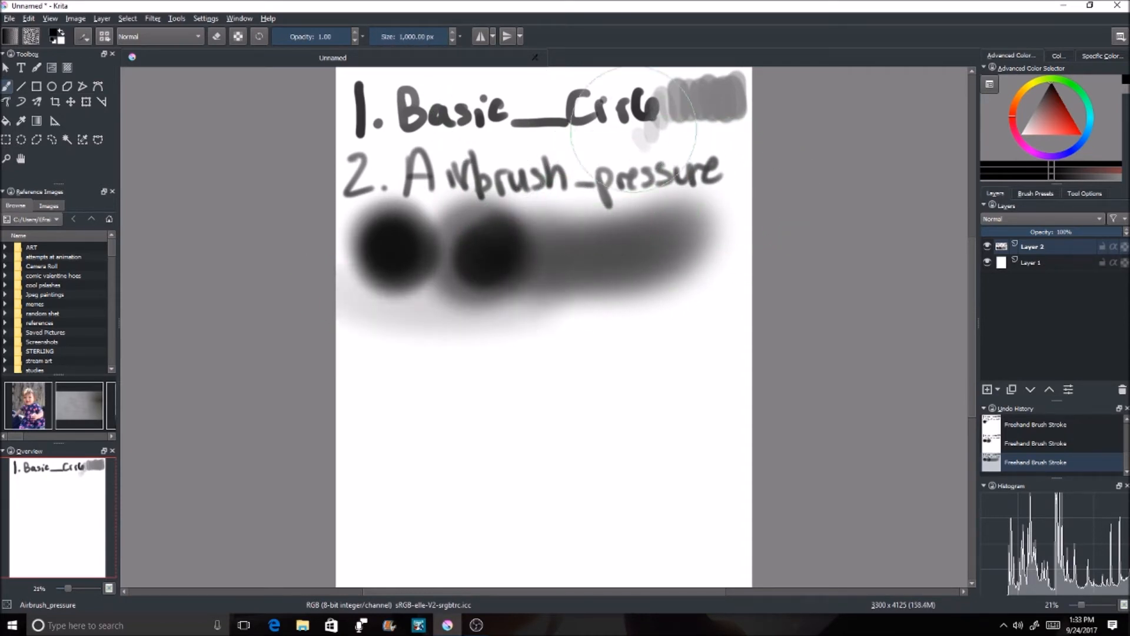
{"action": "left_click_drag", "start_coordinate": [1039, 140], "coordinate": [1026, 123]}
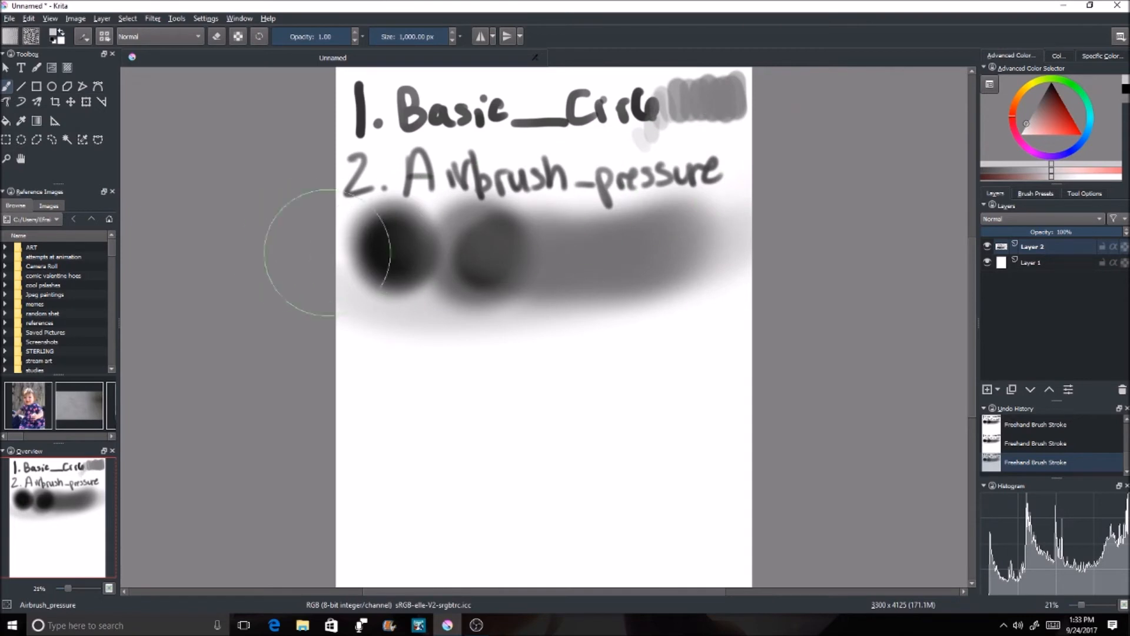
Outline-select the large airbrush strokes and the leftover patches below the Airbrush_pressure title, clear them, and deselect.
{"action": "left_click", "coordinate": [69, 141]}
{"action": "mouse_move", "coordinate": [350, 274]}
{"action": "left_mouse_down"}
{"action": "mouse_move", "coordinate": [537, 337]}
{"action": "mouse_move", "coordinate": [719, 266]}
{"action": "mouse_move", "coordinate": [665, 193]}
{"action": "left_mouse_up"}
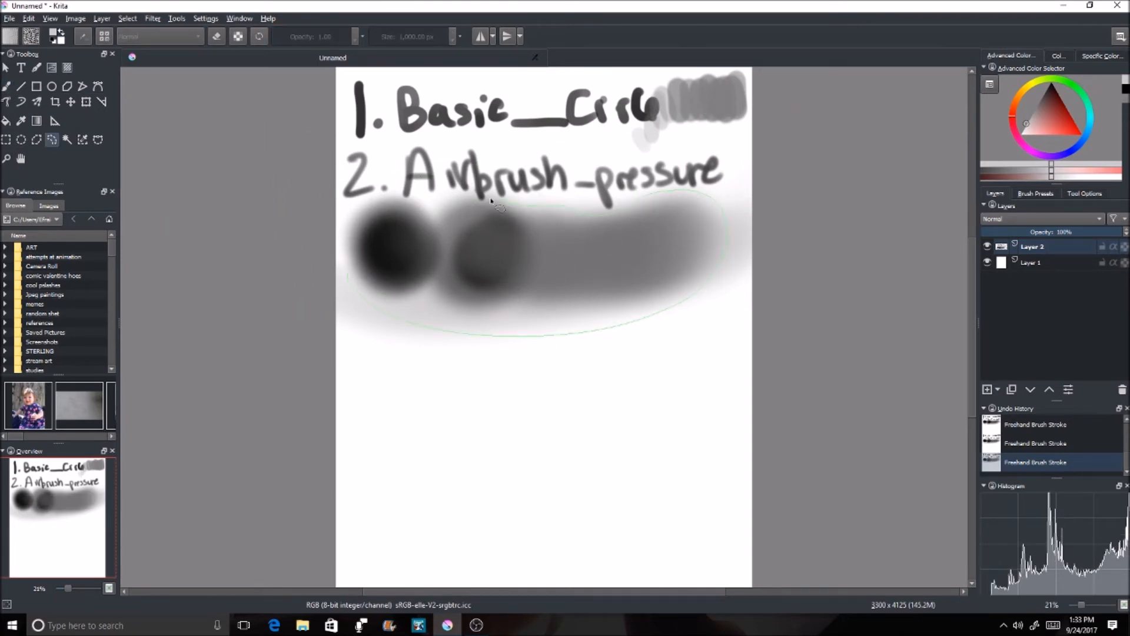
{"action": "left_click_drag", "start_coordinate": [456, 198], "coordinate": [401, 195]}
{"action": "left_click_drag", "start_coordinate": [331, 240], "coordinate": [434, 341]}
{"action": "key", "text": "Delete"}
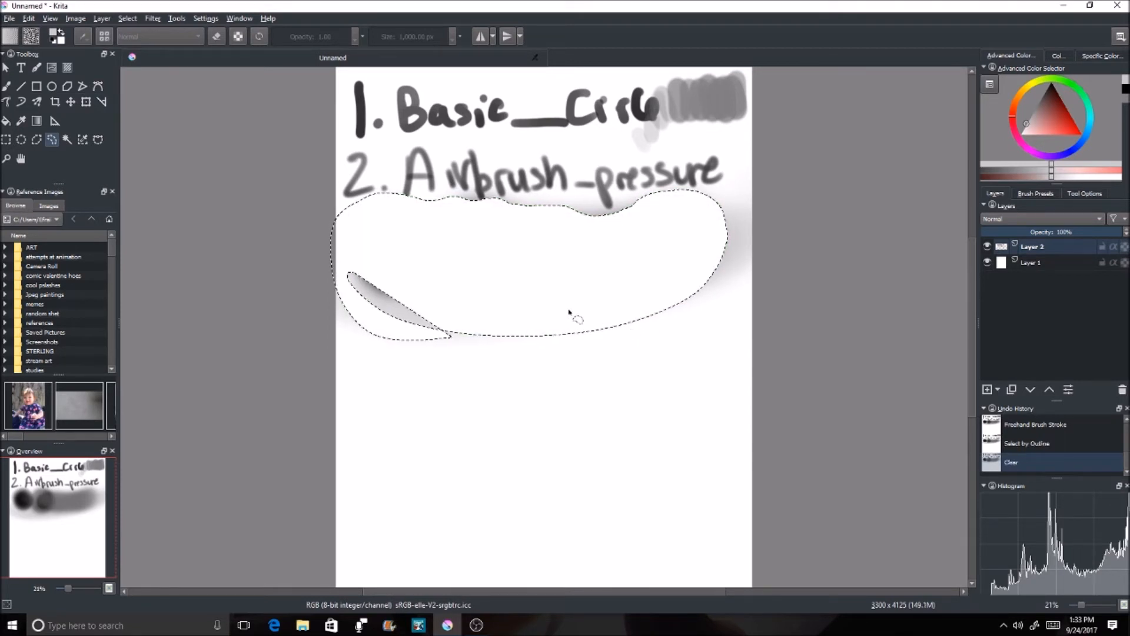
{"action": "key", "text": "ctrl+shift+a"}
{"action": "mouse_move", "coordinate": [419, 252]}
{"action": "left_mouse_down"}
{"action": "mouse_move", "coordinate": [396, 362]}
{"action": "mouse_move", "coordinate": [727, 303]}
{"action": "mouse_move", "coordinate": [793, 196]}
{"action": "mouse_move", "coordinate": [726, 192]}
{"action": "mouse_move", "coordinate": [694, 221]}
{"action": "mouse_move", "coordinate": [546, 291]}
{"action": "mouse_move", "coordinate": [412, 244]}
{"action": "left_mouse_up"}
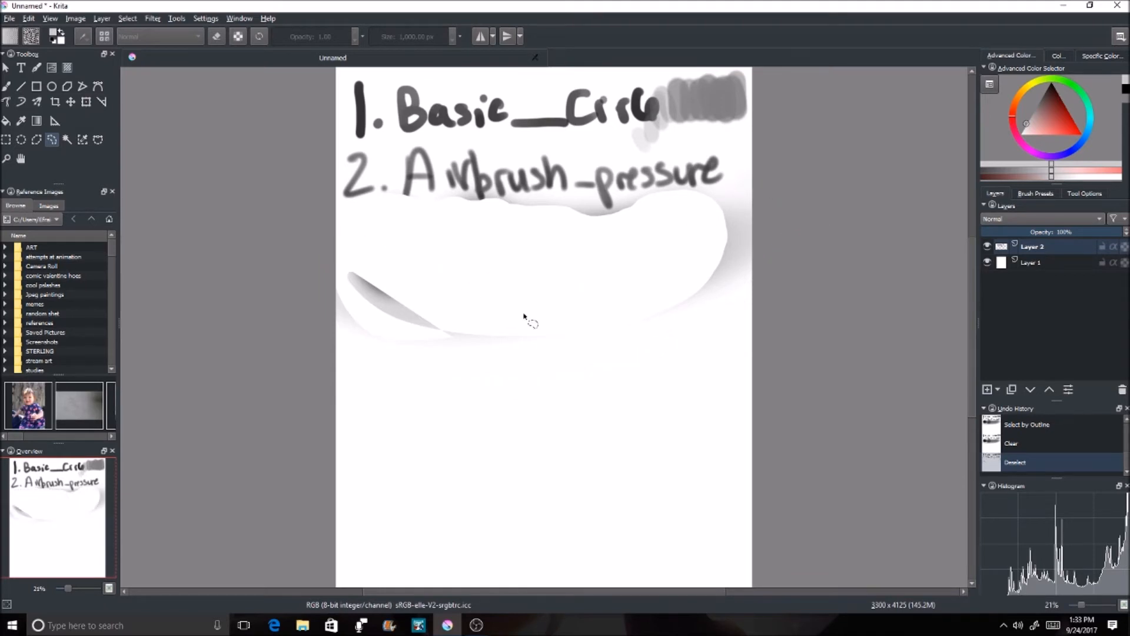
{"action": "key", "text": "Delete"}
{"action": "key", "text": "b"}
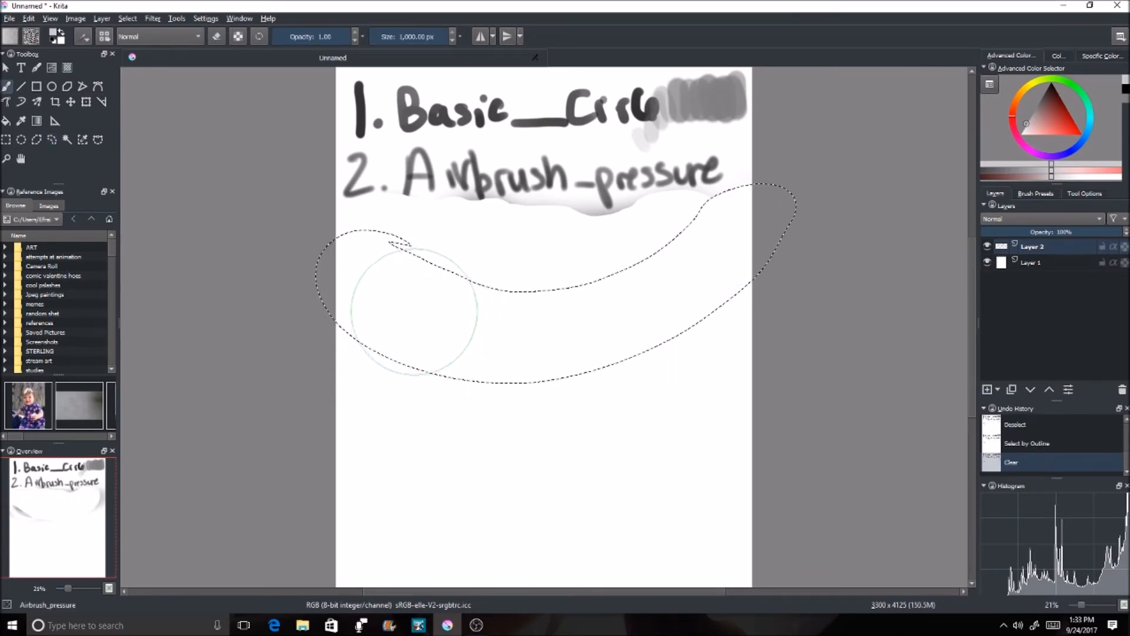
{"action": "key", "text": "ctrl+shift+a"}
Set the brush colour to black, choose the Fill_circle preset, and adjust its size for lettering.
{"action": "left_click", "coordinate": [422, 38]}
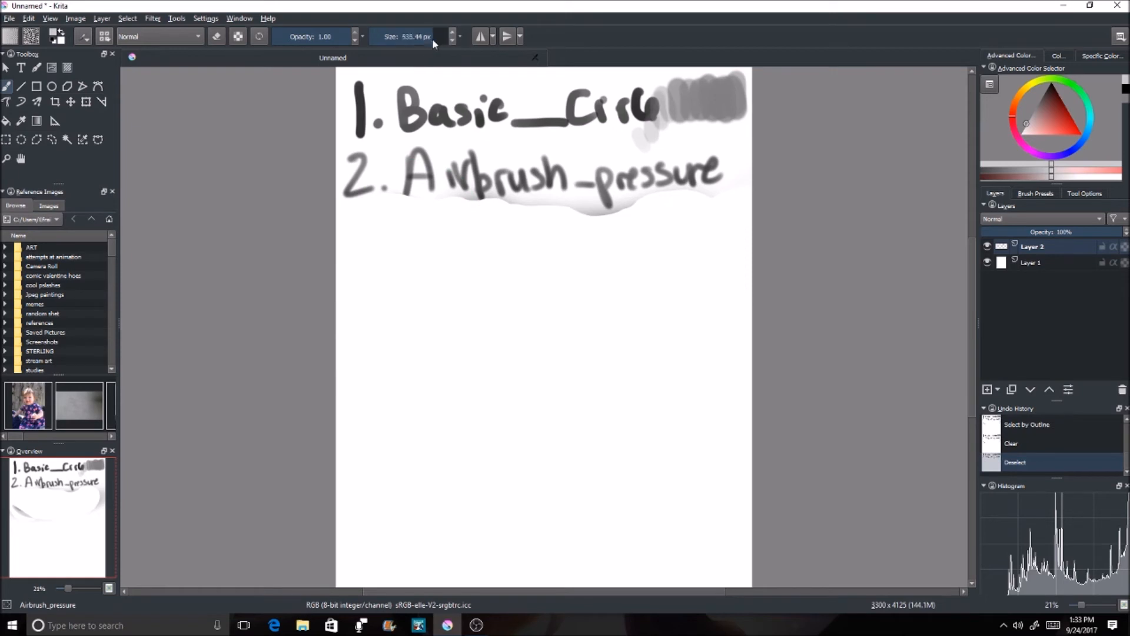
{"action": "left_click_drag", "start_coordinate": [1049, 104], "coordinate": [1051, 83]}
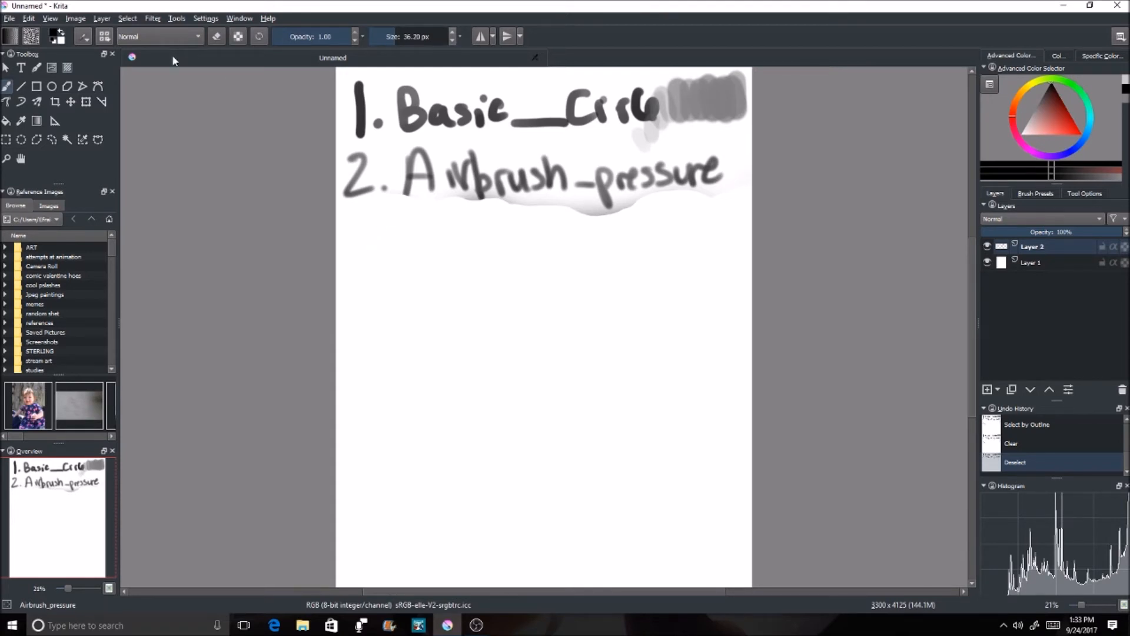
{"action": "left_click", "coordinate": [106, 35]}
{"action": "left_click", "coordinate": [360, 160]}
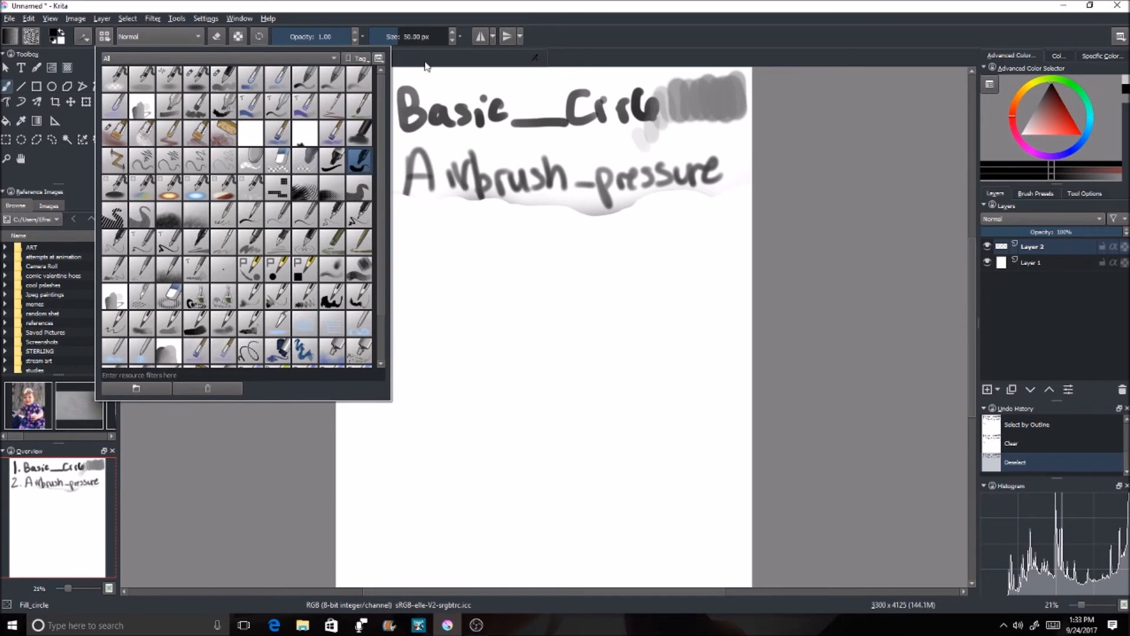
{"action": "left_click", "coordinate": [388, 37]}
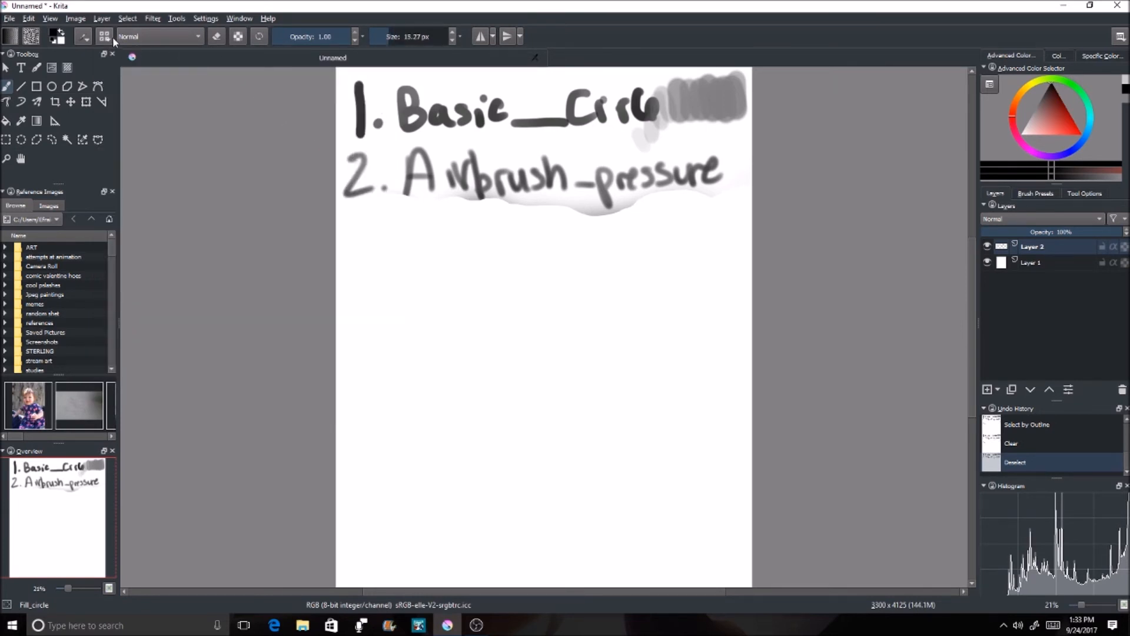
{"action": "left_click", "coordinate": [105, 36]}
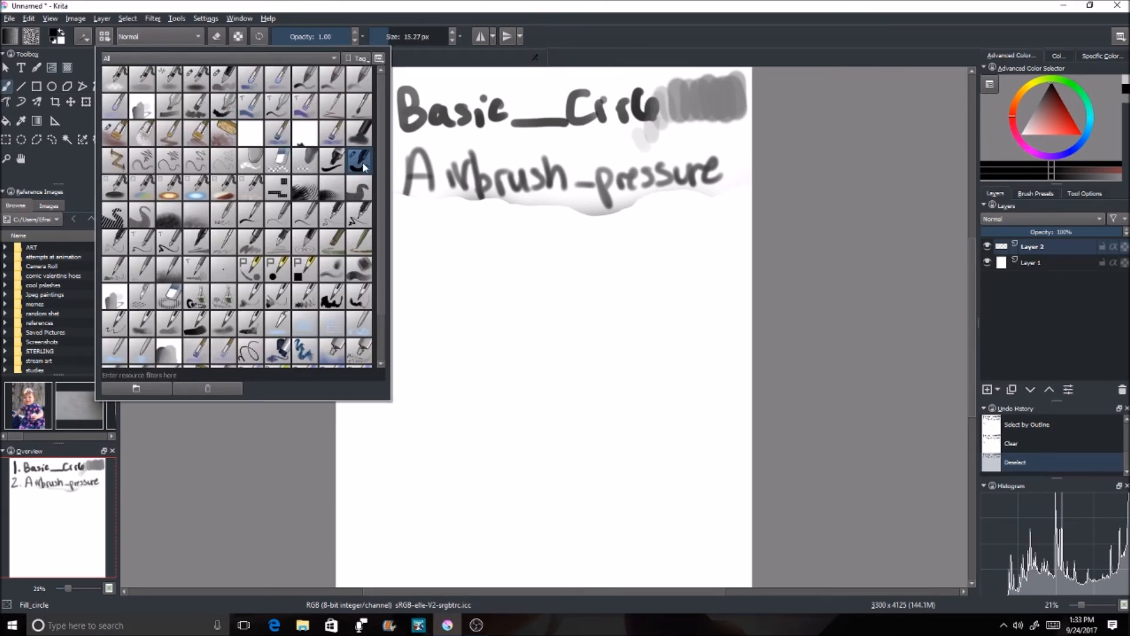
{"action": "left_click", "coordinate": [399, 39]}
Handwrite "3. Fill_circle" in black below the Airbrush_pressure title.
{"action": "mouse_move", "coordinate": [357, 232]}
{"action": "left_mouse_down"}
{"action": "mouse_move", "coordinate": [355, 269]}
{"action": "mouse_move", "coordinate": [388, 267]}
{"action": "left_mouse_up"}
{"action": "mouse_move", "coordinate": [420, 228]}
{"action": "left_mouse_down"}
{"action": "mouse_move", "coordinate": [421, 269]}
{"action": "mouse_move", "coordinate": [439, 226]}
{"action": "left_mouse_up"}
{"action": "mouse_move", "coordinate": [423, 249]}
{"action": "left_mouse_down"}
{"action": "mouse_move", "coordinate": [438, 227]}
{"action": "mouse_move", "coordinate": [454, 265]}
{"action": "left_mouse_up"}
{"action": "left_click_drag", "start_coordinate": [464, 222], "coordinate": [465, 269]}
{"action": "mouse_move", "coordinate": [480, 225]}
{"action": "left_mouse_down"}
{"action": "mouse_move", "coordinate": [483, 269]}
{"action": "mouse_move", "coordinate": [534, 267]}
{"action": "left_mouse_up"}
{"action": "mouse_move", "coordinate": [550, 240]}
{"action": "left_mouse_down"}
{"action": "mouse_move", "coordinate": [551, 265]}
{"action": "mouse_move", "coordinate": [570, 239]}
{"action": "mouse_move", "coordinate": [585, 260]}
{"action": "left_mouse_up"}
{"action": "left_click_drag", "start_coordinate": [594, 227], "coordinate": [601, 262]}
Paint a solid black blob beside the Fill_circle title at 613.31 px, and a smaller light grey patch on it.
{"action": "left_click", "coordinate": [215, 37]}
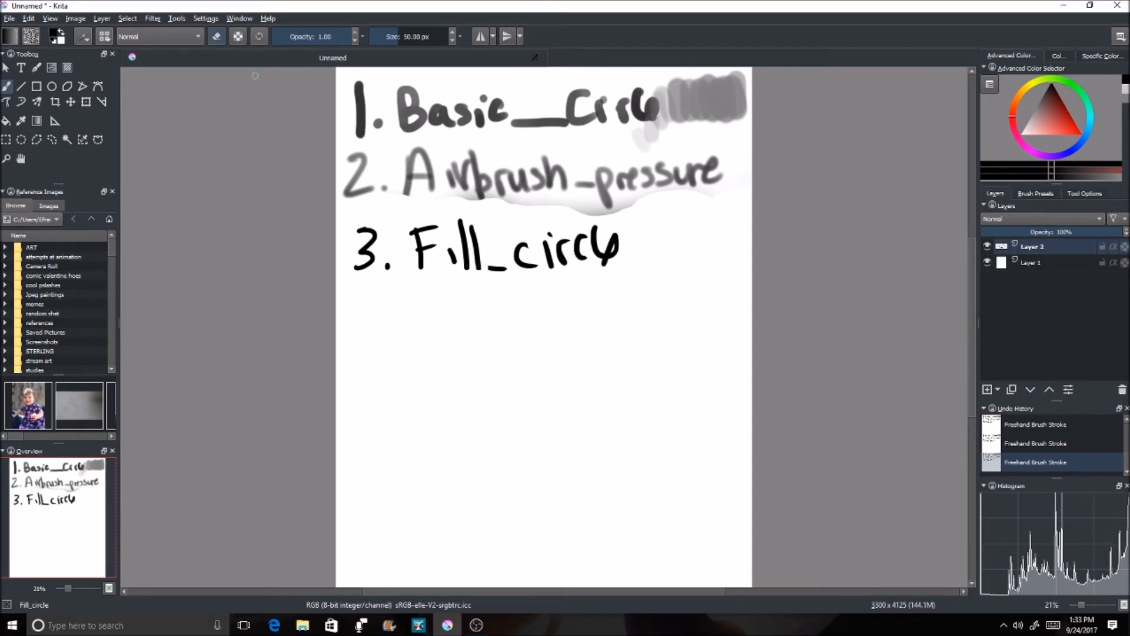
{"action": "left_click", "coordinate": [435, 39]}
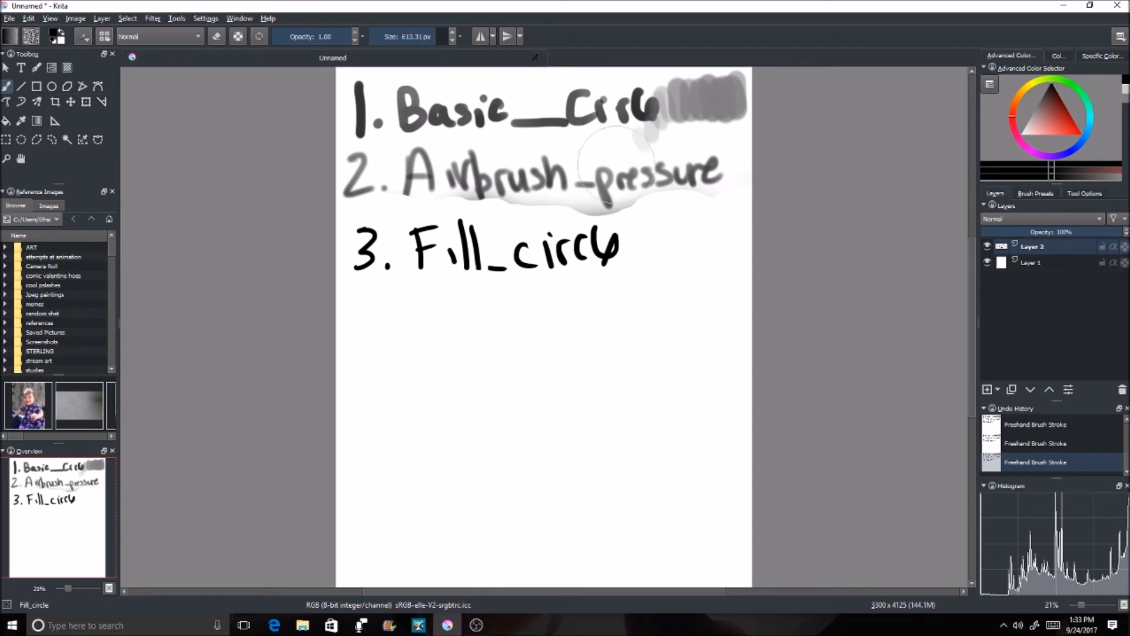
{"action": "mouse_move", "coordinate": [664, 243]}
{"action": "left_mouse_down"}
{"action": "mouse_move", "coordinate": [725, 221]}
{"action": "mouse_move", "coordinate": [727, 232]}
{"action": "mouse_move", "coordinate": [664, 242]}
{"action": "mouse_move", "coordinate": [707, 254]}
{"action": "left_mouse_up"}
{"action": "left_click", "coordinate": [415, 39]}
{"action": "left_click", "coordinate": [1023, 127]}
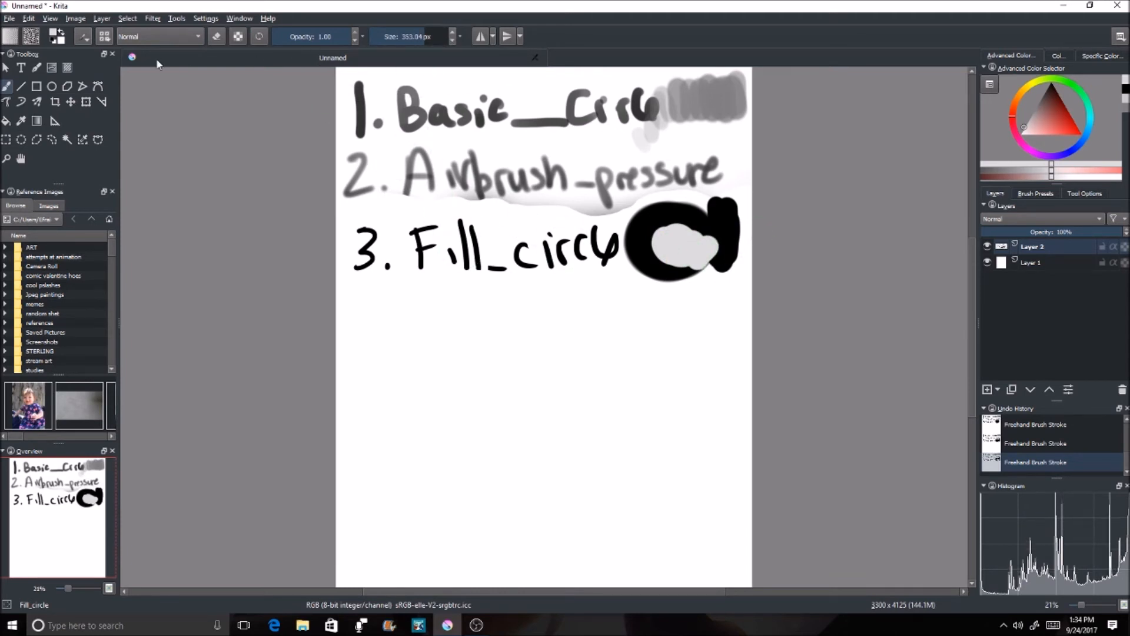
Draw a short diagonal mid-grey stroke below the Fill_circle title, using the Fill_circle brush at about 165 px.
{"action": "left_click", "coordinate": [105, 37]}
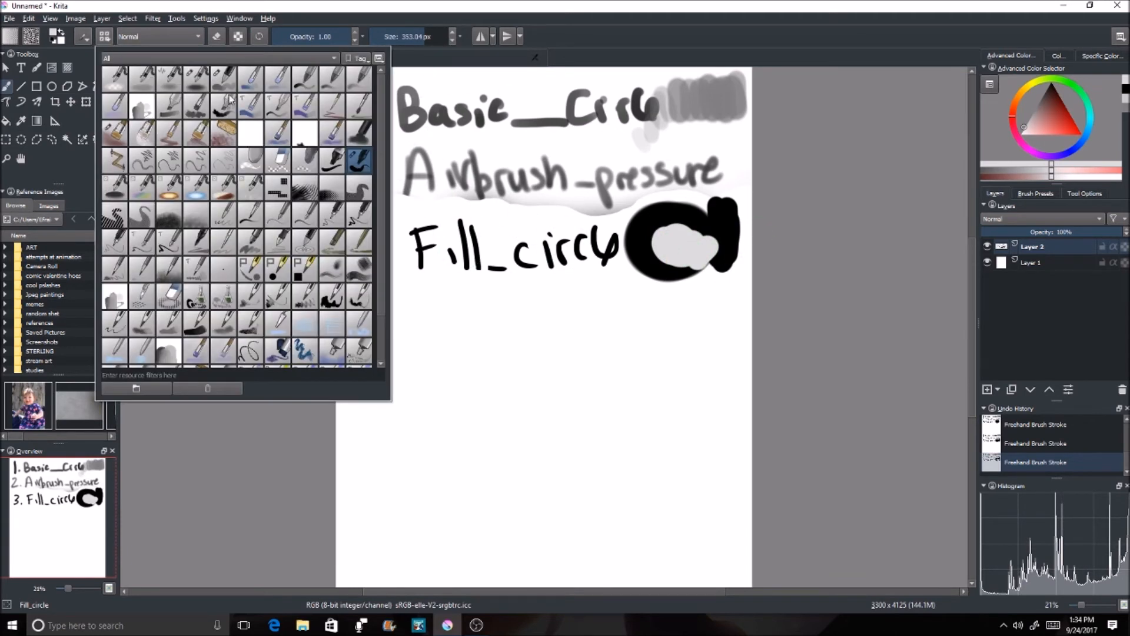
{"action": "left_click", "coordinate": [196, 79]}
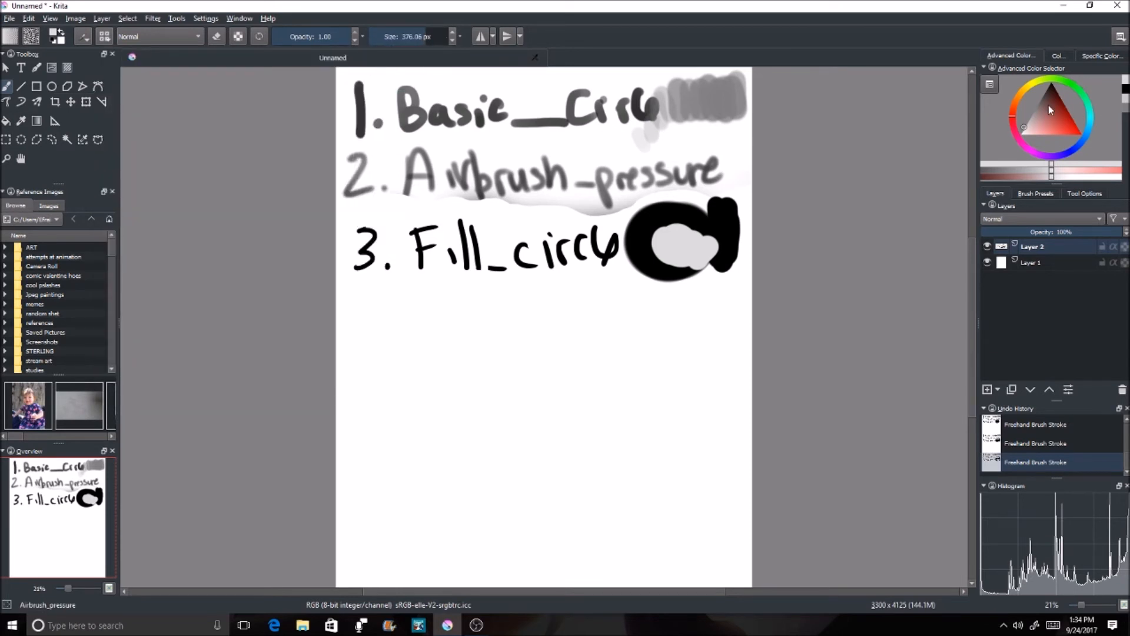
{"action": "left_click", "coordinate": [1064, 109]}
{"action": "left_click", "coordinate": [1047, 105]}
{"action": "left_click_drag", "start_coordinate": [1047, 105], "coordinate": [1037, 104]}
{"action": "left_click", "coordinate": [105, 37]}
{"action": "left_click", "coordinate": [359, 161]}
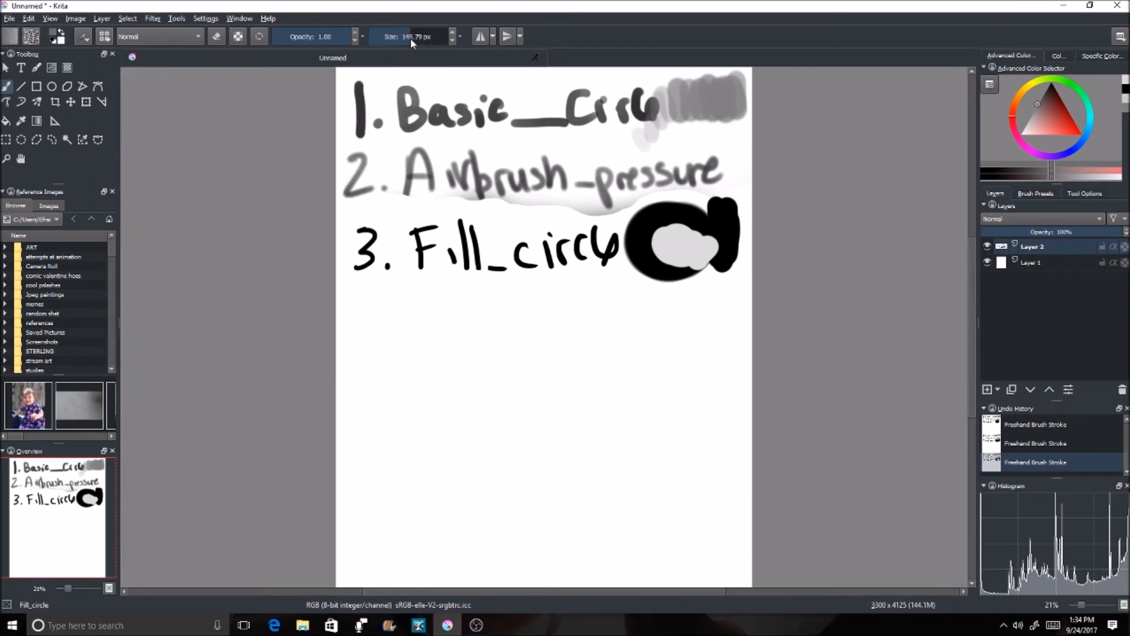
{"action": "left_click_drag", "start_coordinate": [456, 310], "coordinate": [509, 359]}
{"action": "left_click_drag", "start_coordinate": [1038, 106], "coordinate": [1036, 108]}
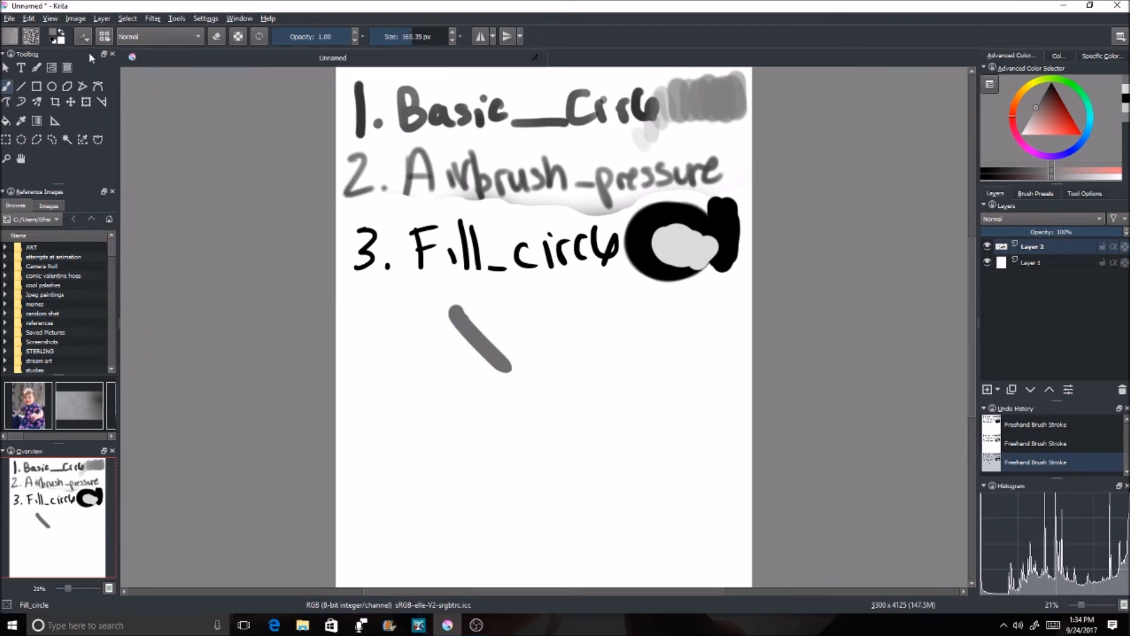
Soften the upper edge of the diagonal grey stroke with the Airbrush_pressure preset, using the grey sampled from the stroke.
{"action": "left_click", "coordinate": [104, 37]}
{"action": "left_click", "coordinate": [196, 80]}
{"action": "left_click", "coordinate": [404, 106]}
{"action": "key", "text": "p"}
{"action": "left_click", "coordinate": [468, 328]}
{"action": "key", "text": "b"}
{"action": "left_click_drag", "start_coordinate": [386, 40], "coordinate": [412, 40]}
{"action": "mouse_move", "coordinate": [456, 299]}
{"action": "left_mouse_down"}
{"action": "mouse_move", "coordinate": [506, 339]}
{"action": "mouse_move", "coordinate": [454, 298]}
{"action": "mouse_move", "coordinate": [524, 335]}
{"action": "mouse_move", "coordinate": [511, 354]}
{"action": "mouse_move", "coordinate": [464, 292]}
{"action": "mouse_move", "coordinate": [510, 308]}
{"action": "mouse_move", "coordinate": [550, 340]}
{"action": "left_mouse_up"}
Blend the grey stroke outward into a lighter gradient, airbrushing at 478.12 px with lighter greys sampled from its soft edge.
{"action": "key", "text": "p"}
{"action": "left_click", "coordinate": [489, 303]}
{"action": "key", "text": "b"}
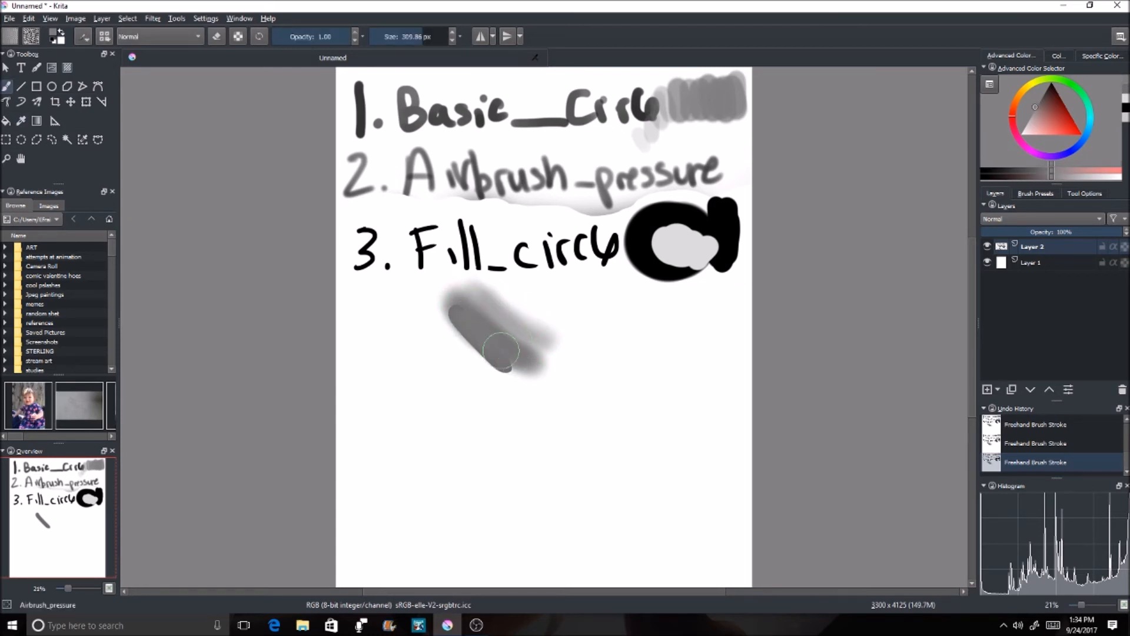
{"action": "left_click", "coordinate": [431, 38]}
{"action": "key", "text": "p"}
{"action": "left_click", "coordinate": [495, 307]}
{"action": "key", "text": "b"}
{"action": "mouse_move", "coordinate": [464, 308]}
{"action": "left_mouse_down"}
{"action": "mouse_move", "coordinate": [535, 325]}
{"action": "mouse_move", "coordinate": [476, 309]}
{"action": "mouse_move", "coordinate": [515, 300]}
{"action": "mouse_move", "coordinate": [591, 327]}
{"action": "left_mouse_up"}
{"action": "left_click_drag", "start_coordinate": [505, 269], "coordinate": [604, 300]}
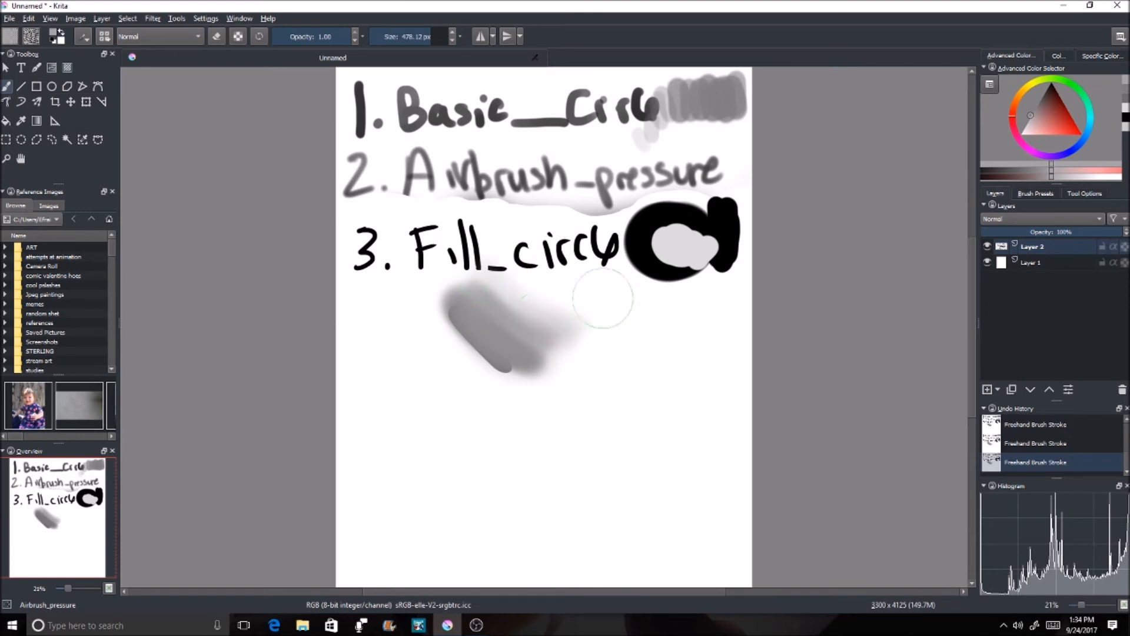
Smooth the grey gradient below the Fill_circle title with the Airbrush_pressure brush at about 243 px.
{"action": "left_click", "coordinate": [442, 37]}
{"action": "mouse_move", "coordinate": [504, 293]}
{"action": "left_mouse_down"}
{"action": "mouse_move", "coordinate": [540, 318]}
{"action": "mouse_move", "coordinate": [492, 302]}
{"action": "mouse_move", "coordinate": [546, 334]}
{"action": "mouse_move", "coordinate": [539, 352]}
{"action": "mouse_move", "coordinate": [510, 338]}
{"action": "mouse_move", "coordinate": [548, 289]}
{"action": "mouse_move", "coordinate": [505, 348]}
{"action": "left_mouse_up"}
{"action": "scroll", "coordinate": [472, 317], "scroll_direction": "up", "scroll_amount": 3}
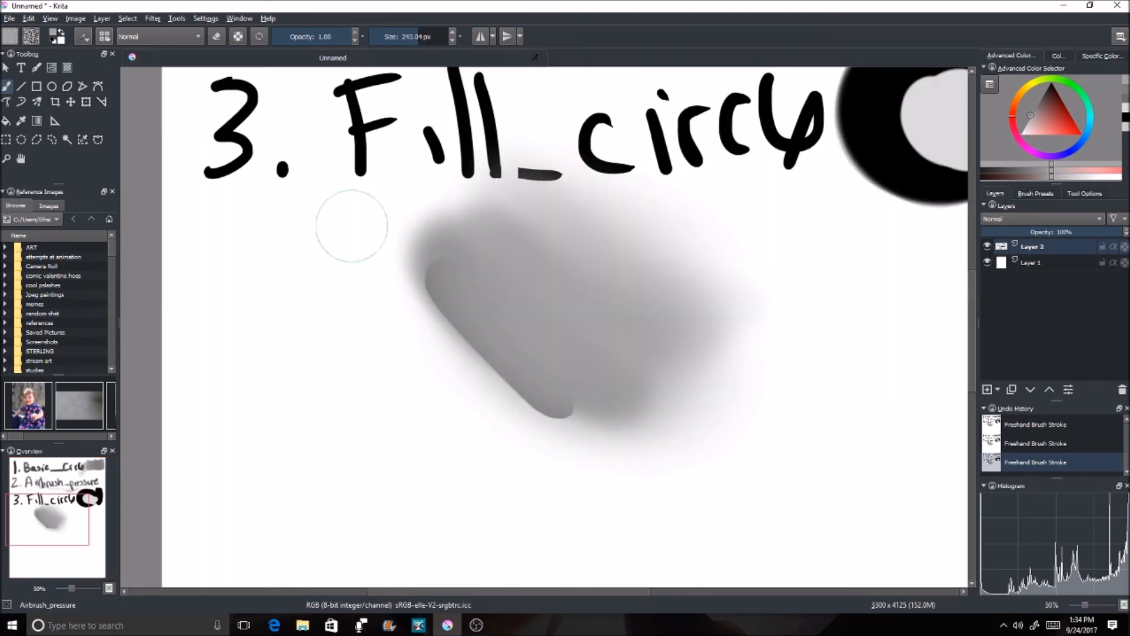
Trim the lower edge of the grey gradient to a crisp line with the Fill_circle preset at 172.24 px, using the near-white sampled beside it.
{"action": "left_click", "coordinate": [104, 37]}
{"action": "left_click", "coordinate": [361, 161]}
{"action": "key", "text": "p"}
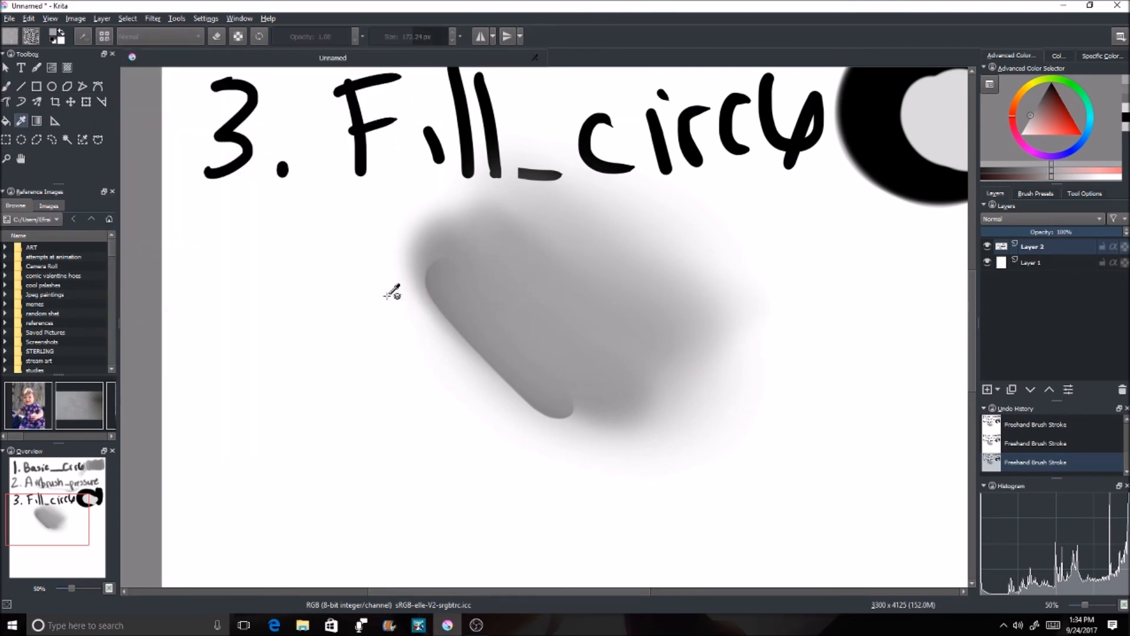
{"action": "left_click", "coordinate": [399, 305]}
{"action": "key", "text": "b"}
{"action": "left_click_drag", "start_coordinate": [391, 252], "coordinate": [585, 448]}
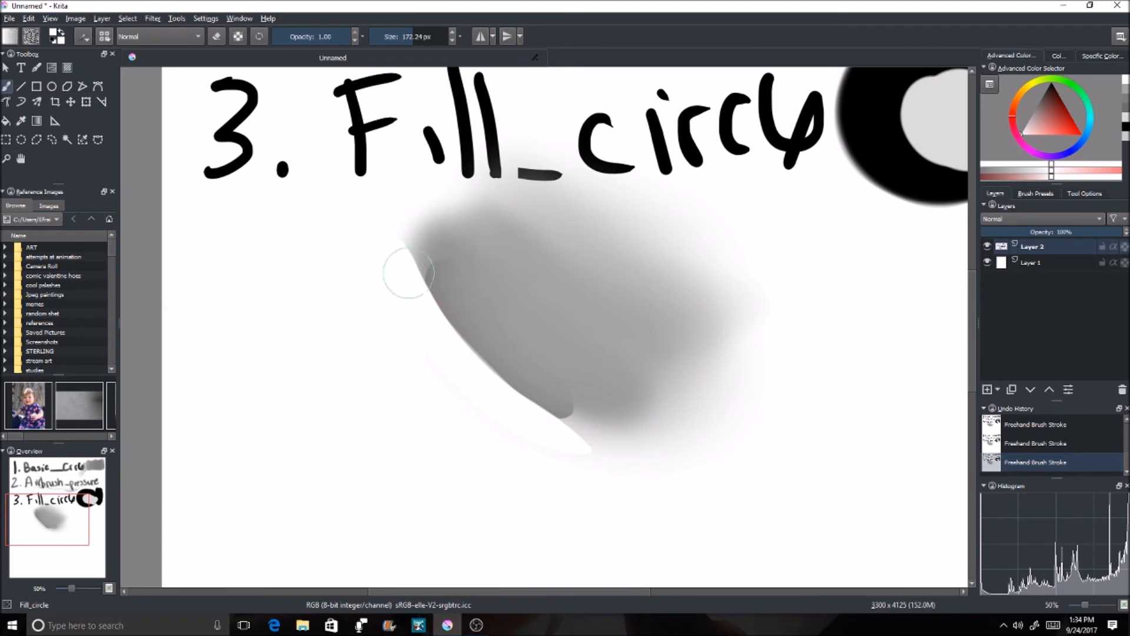
Try a darker grey Fill_circle stroke along the trimmed edge with grey sampled from the gradient, undoing each attempt.
{"action": "key", "text": "p"}
{"action": "left_click", "coordinate": [454, 277]}
{"action": "key", "text": "b"}
{"action": "left_click_drag", "start_coordinate": [404, 239], "coordinate": [580, 378]}
{"action": "key", "text": "ctrl+z"}
{"action": "left_click_drag", "start_coordinate": [419, 247], "coordinate": [580, 396]}
{"action": "key", "text": "ctrl+z"}
{"action": "left_click_drag", "start_coordinate": [416, 247], "coordinate": [606, 430]}
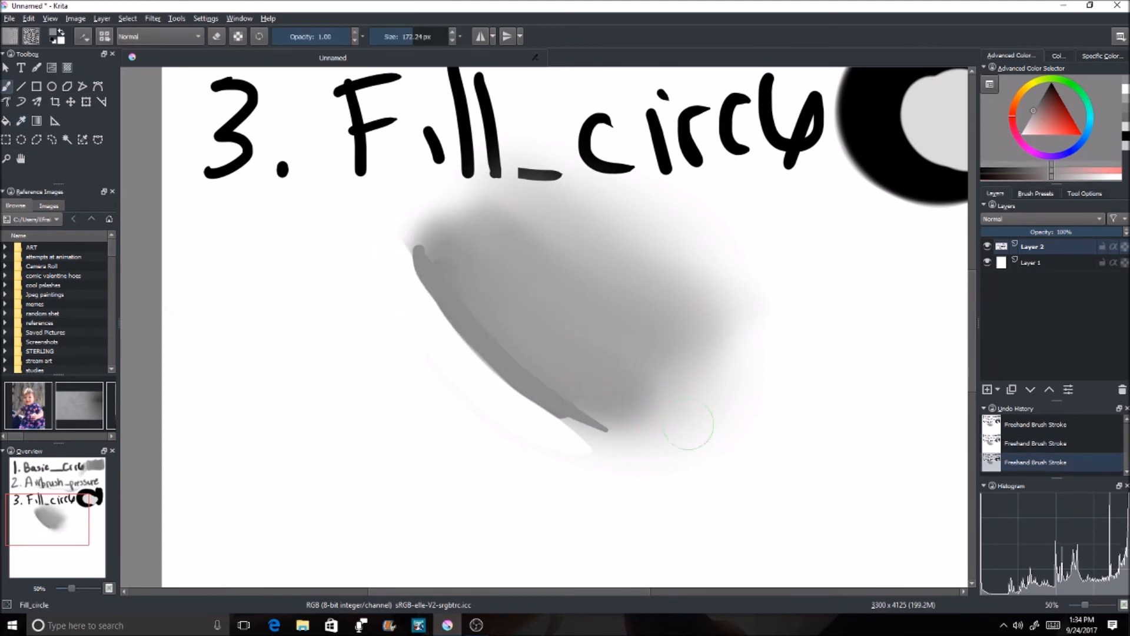
{"action": "key", "text": "ctrl+z"}
Sample the near-white beside the gradient and extend its crisp lower edge with another Fill_circle stroke.
{"action": "key", "text": "p"}
{"action": "left_click", "coordinate": [415, 290]}
{"action": "key", "text": "b"}
{"action": "left_click_drag", "start_coordinate": [405, 254], "coordinate": [632, 437]}
{"action": "scroll", "coordinate": [483, 253], "scroll_direction": "down", "scroll_amount": 3}
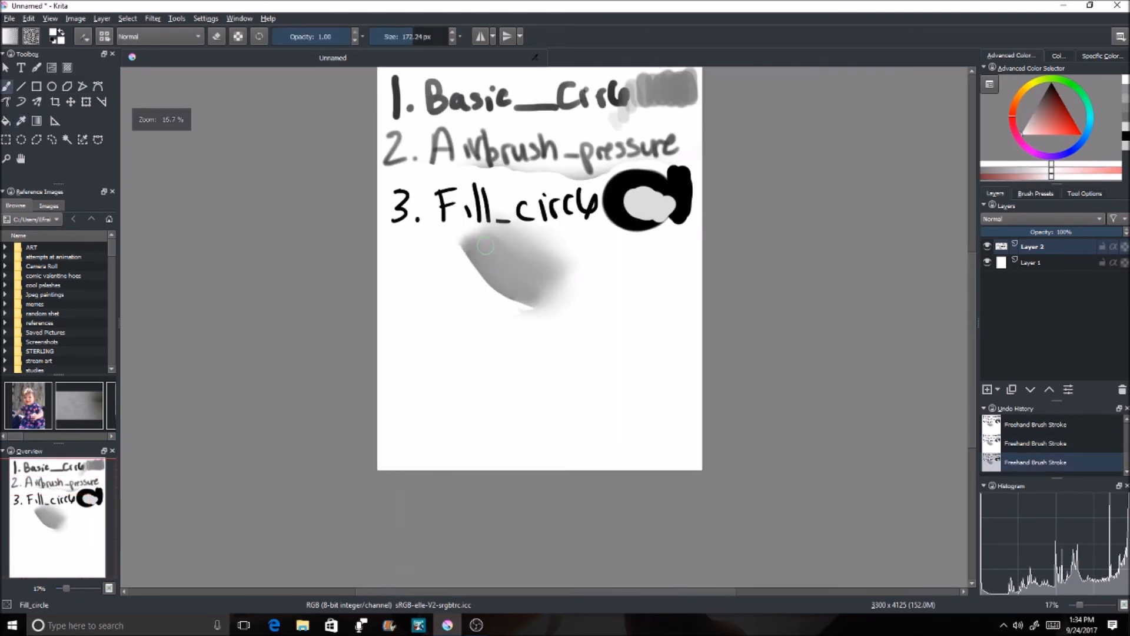
{"action": "scroll", "coordinate": [507, 257], "scroll_direction": "up", "scroll_amount": 1}
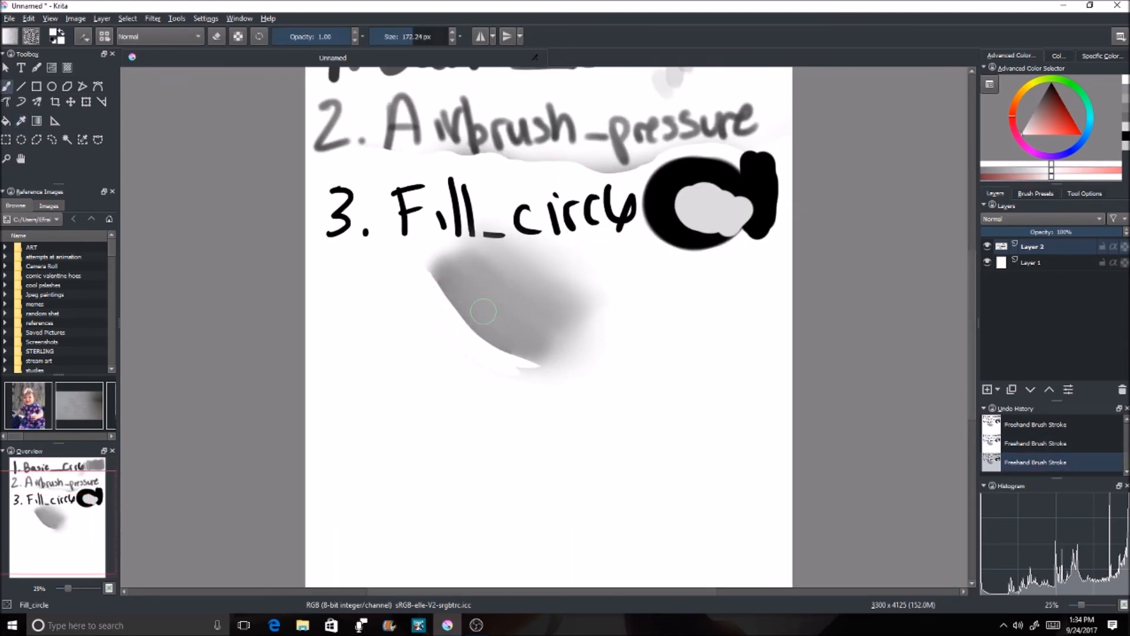
Outline the grey gradient example with a freehand selection, delete it, deselect and return to the brush.
{"action": "left_click", "coordinate": [52, 140]}
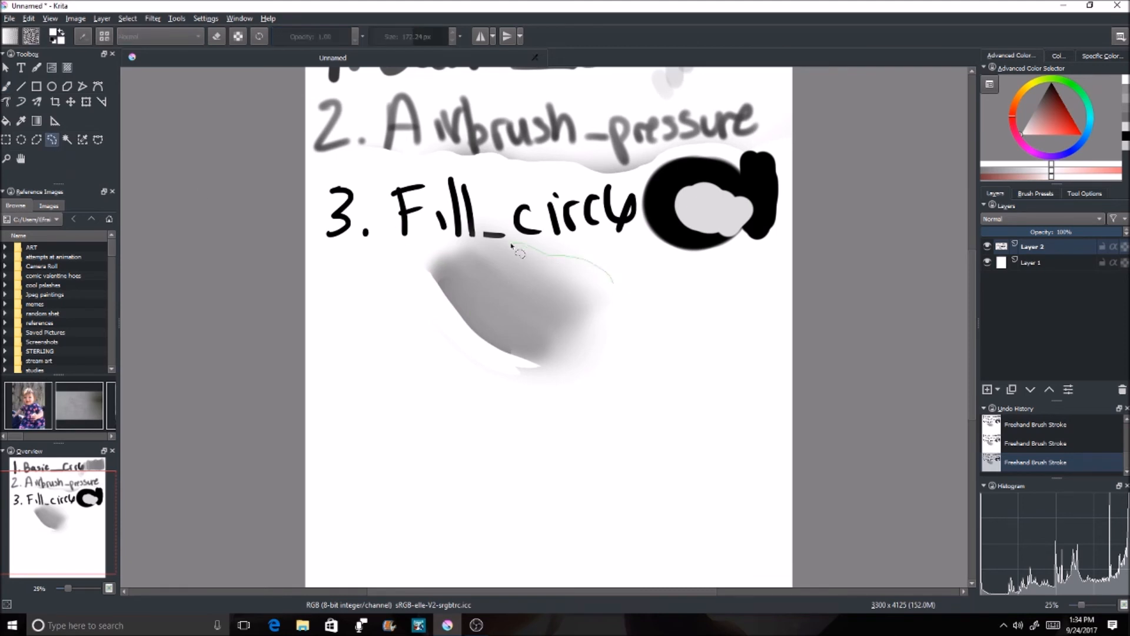
{"action": "mouse_move", "coordinate": [410, 290]}
{"action": "left_mouse_down"}
{"action": "mouse_move", "coordinate": [596, 380]}
{"action": "mouse_move", "coordinate": [620, 298]}
{"action": "left_mouse_up"}
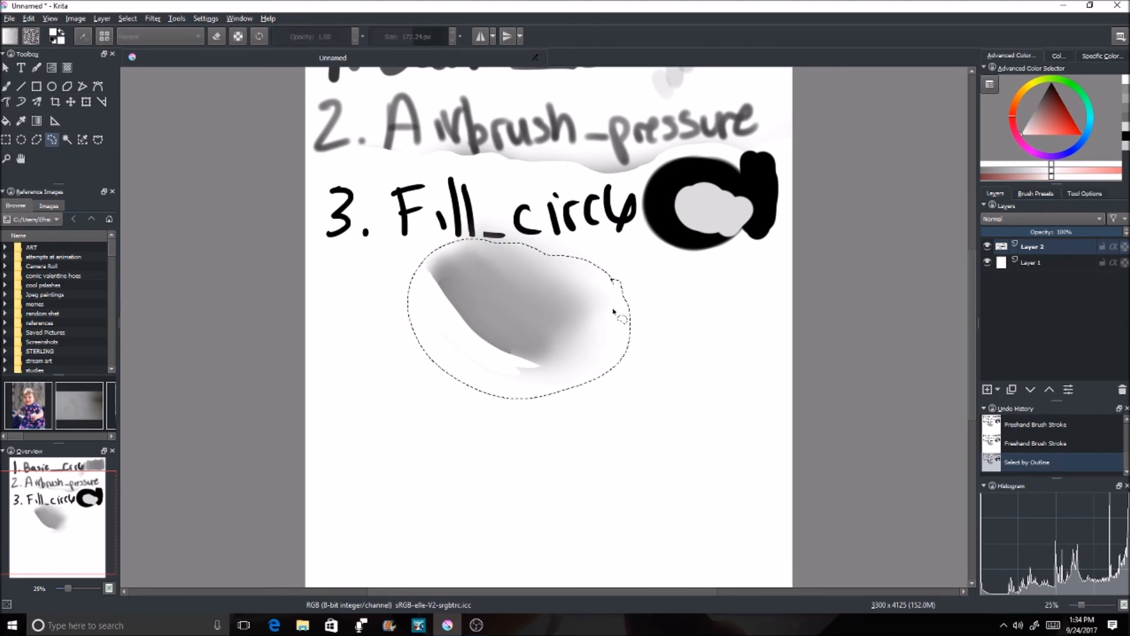
{"action": "key", "text": "Delete"}
{"action": "key", "text": "ctrl+shift+a"}
{"action": "key", "text": "b"}
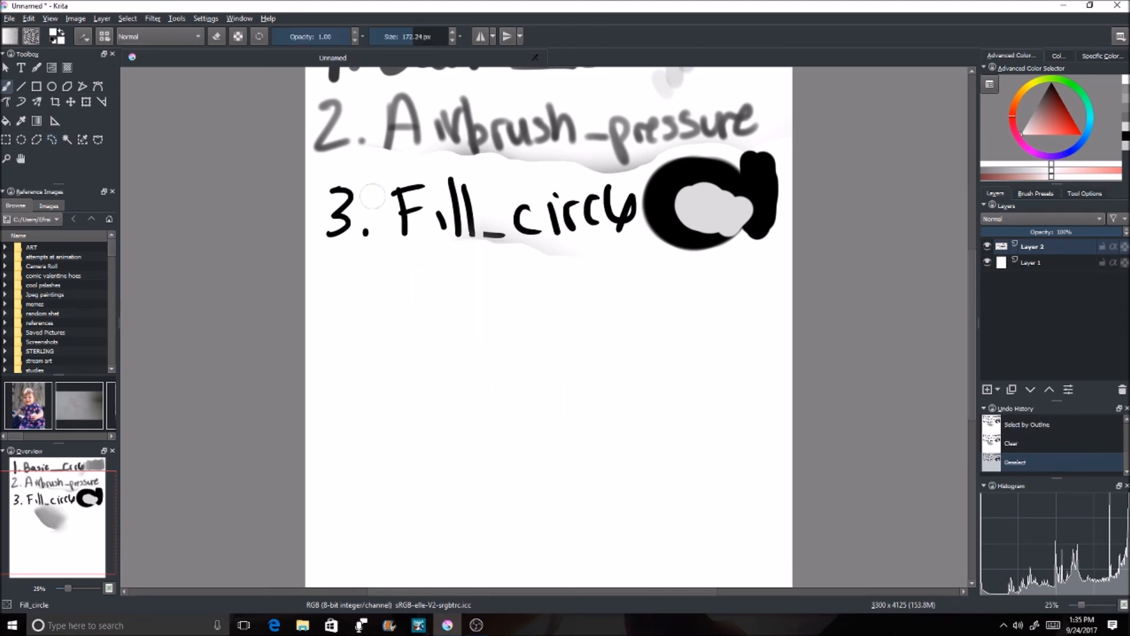
Handwrite the title "4. Bristle_textured" in near-black with the Bristles_textured preset at 27.20 px, and paint a dark swatch beside it at about 320 px.
{"action": "left_click", "coordinate": [104, 36]}
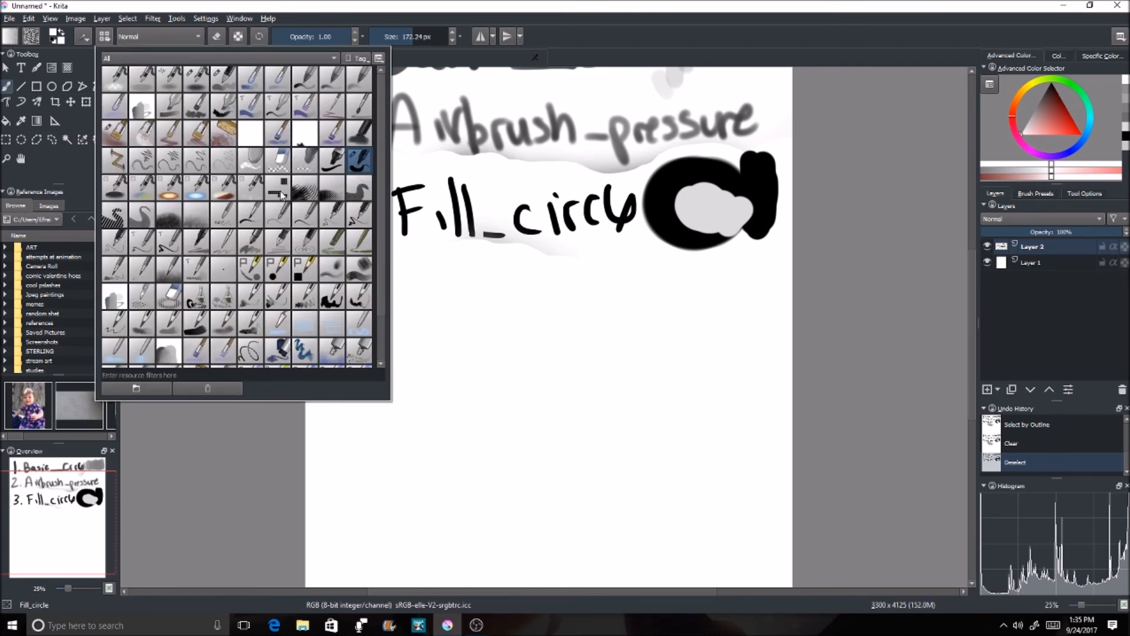
{"action": "left_click", "coordinate": [305, 136]}
{"action": "left_click", "coordinate": [404, 37]}
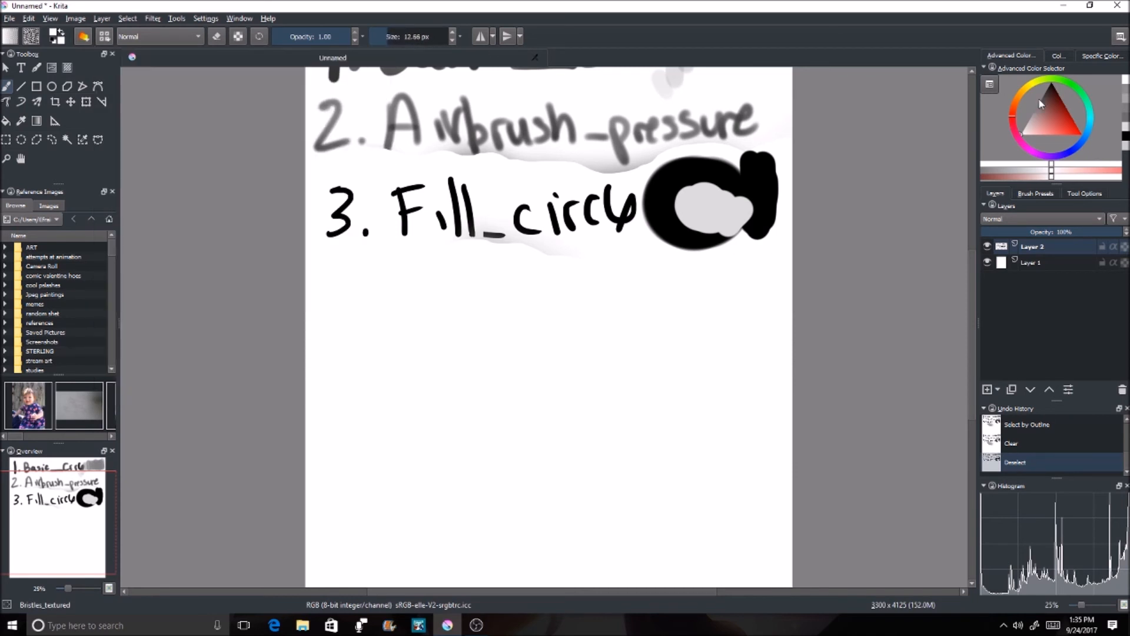
{"action": "left_click", "coordinate": [1040, 103]}
{"action": "left_click", "coordinate": [395, 37]}
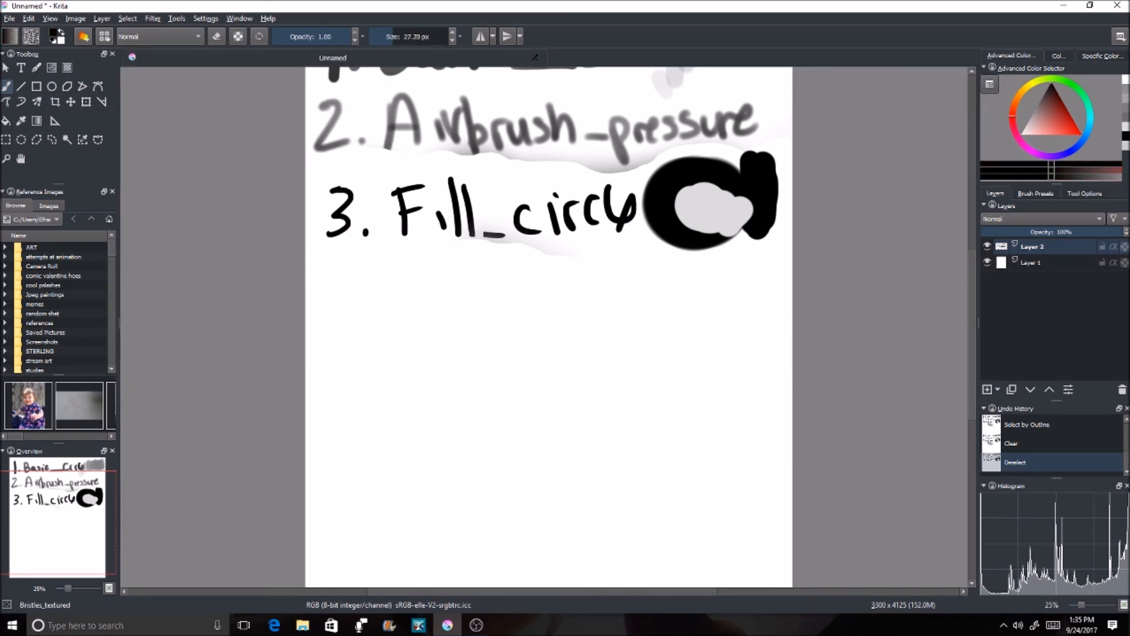
{"action": "mouse_move", "coordinate": [349, 271]}
{"action": "left_mouse_down"}
{"action": "mouse_move", "coordinate": [351, 333]}
{"action": "mouse_move", "coordinate": [353, 302]}
{"action": "mouse_move", "coordinate": [399, 275]}
{"action": "mouse_move", "coordinate": [393, 319]}
{"action": "left_mouse_up"}
{"action": "left_click", "coordinate": [372, 320]}
{"action": "left_click_drag", "start_coordinate": [419, 302], "coordinate": [422, 313]}
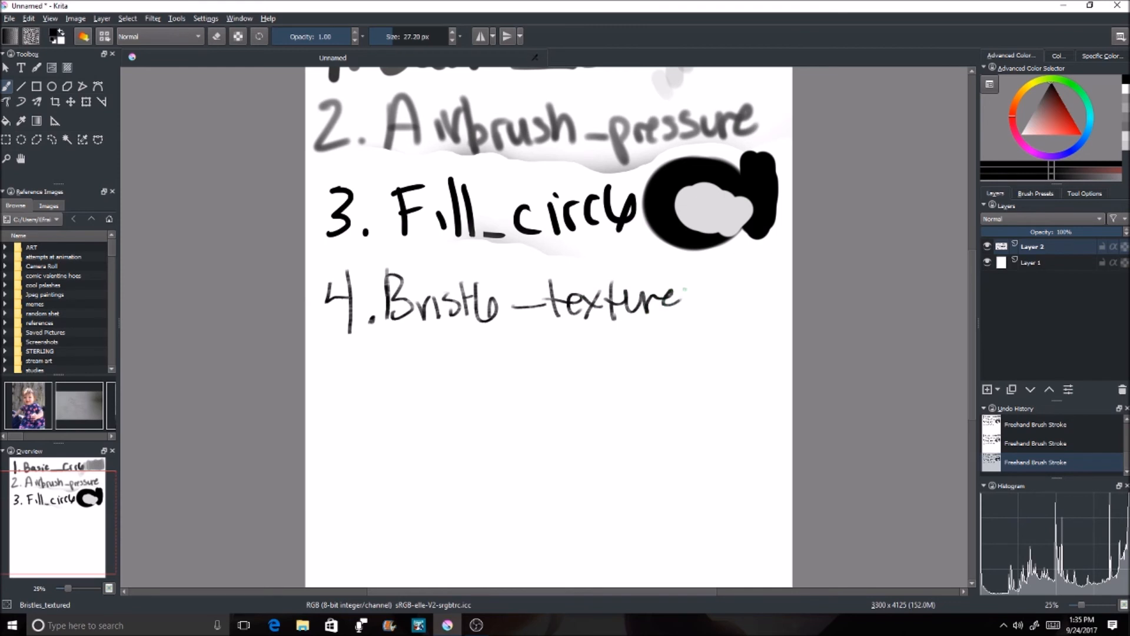
{"action": "left_click", "coordinate": [422, 37]}
{"action": "left_click_drag", "start_coordinate": [728, 286], "coordinate": [740, 329]}
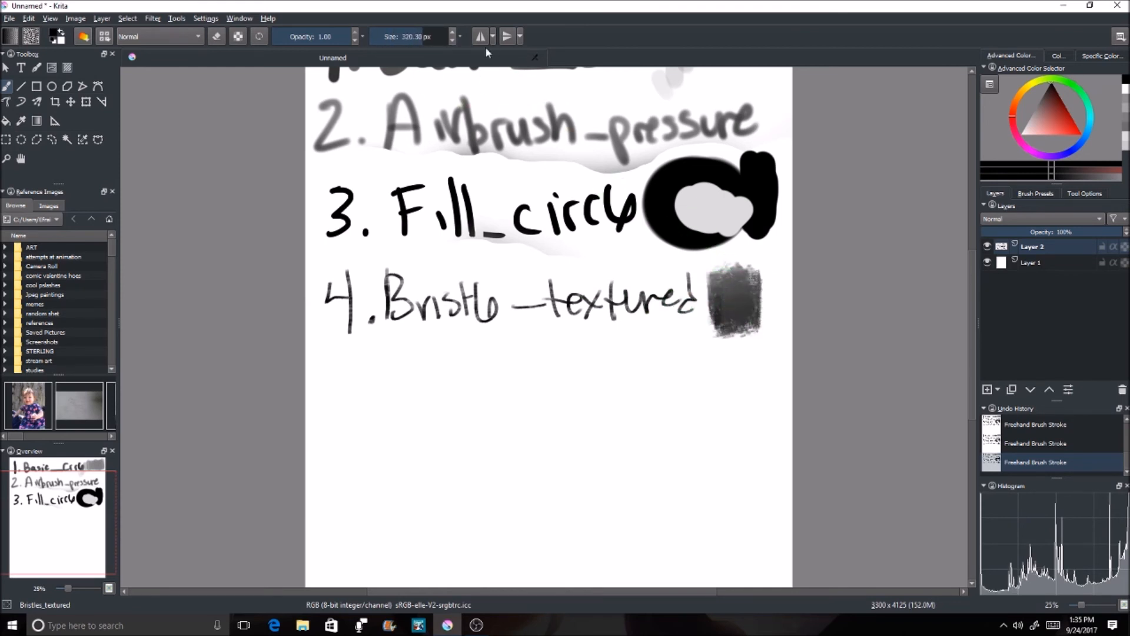
Paint a horizontal dark stroke below the Bristle_textured title at about 262 px, blending in a lighter grey and dark greys sampled from it.
{"action": "left_click_drag", "start_coordinate": [377, 373], "coordinate": [556, 370]}
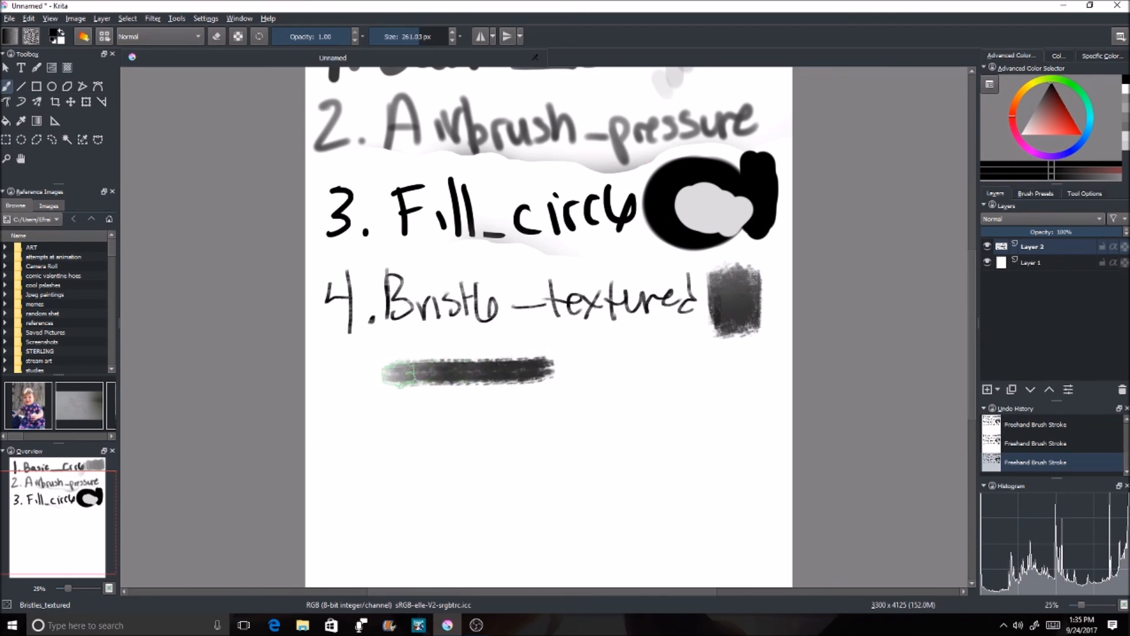
{"action": "mouse_move", "coordinate": [443, 375]}
{"action": "left_mouse_down"}
{"action": "mouse_move", "coordinate": [587, 362]}
{"action": "mouse_move", "coordinate": [447, 376]}
{"action": "mouse_move", "coordinate": [553, 364]}
{"action": "mouse_move", "coordinate": [540, 361]}
{"action": "mouse_move", "coordinate": [530, 384]}
{"action": "left_mouse_up"}
{"action": "left_click", "coordinate": [1041, 99]}
{"action": "key", "text": "ctrl+z"}
{"action": "left_click", "coordinate": [1022, 130]}
{"action": "left_click", "coordinate": [564, 358], "text": "ctrl"}
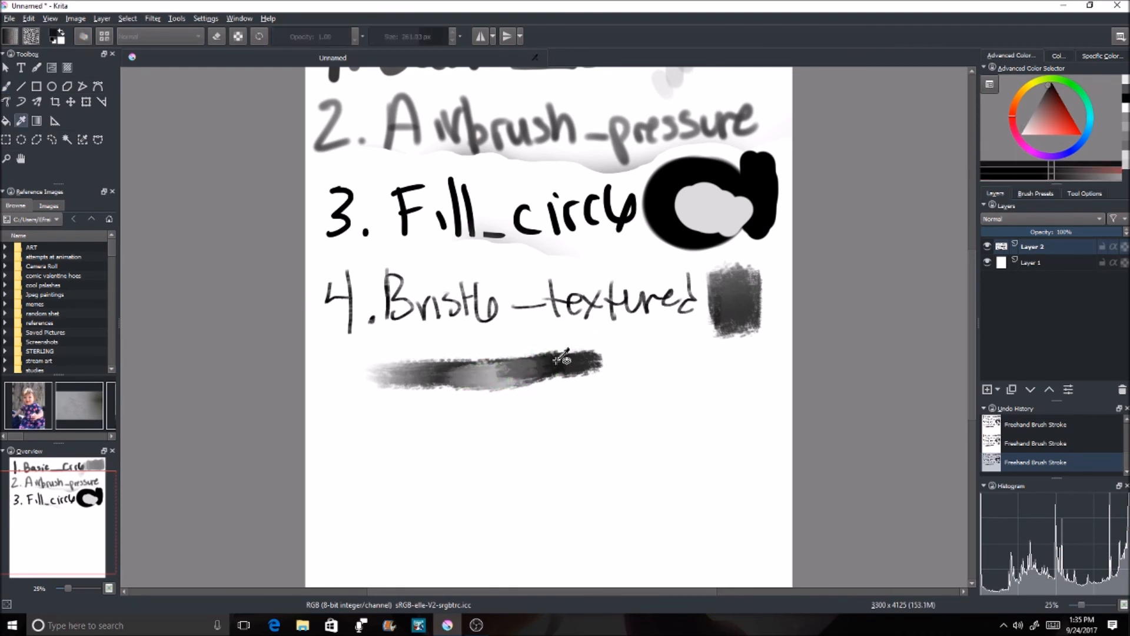
{"action": "left_click_drag", "start_coordinate": [439, 374], "coordinate": [480, 379]}
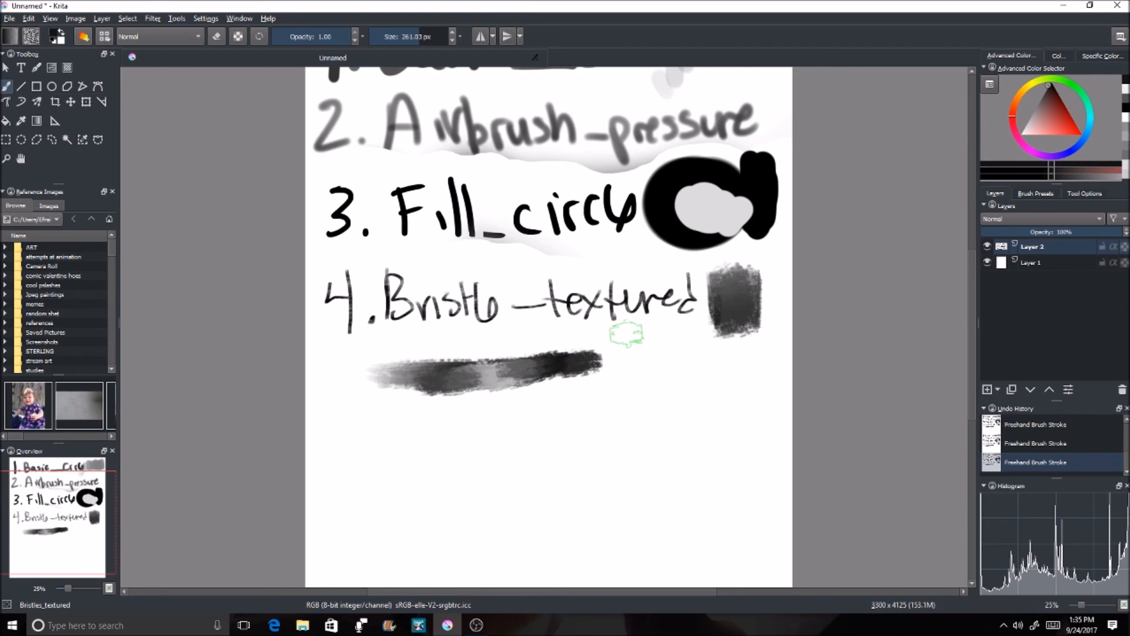
{"action": "scroll", "coordinate": [626, 334], "scroll_direction": "down", "scroll_amount": 3}
{"action": "scroll", "coordinate": [585, 356], "scroll_direction": "up", "scroll_amount": 3}
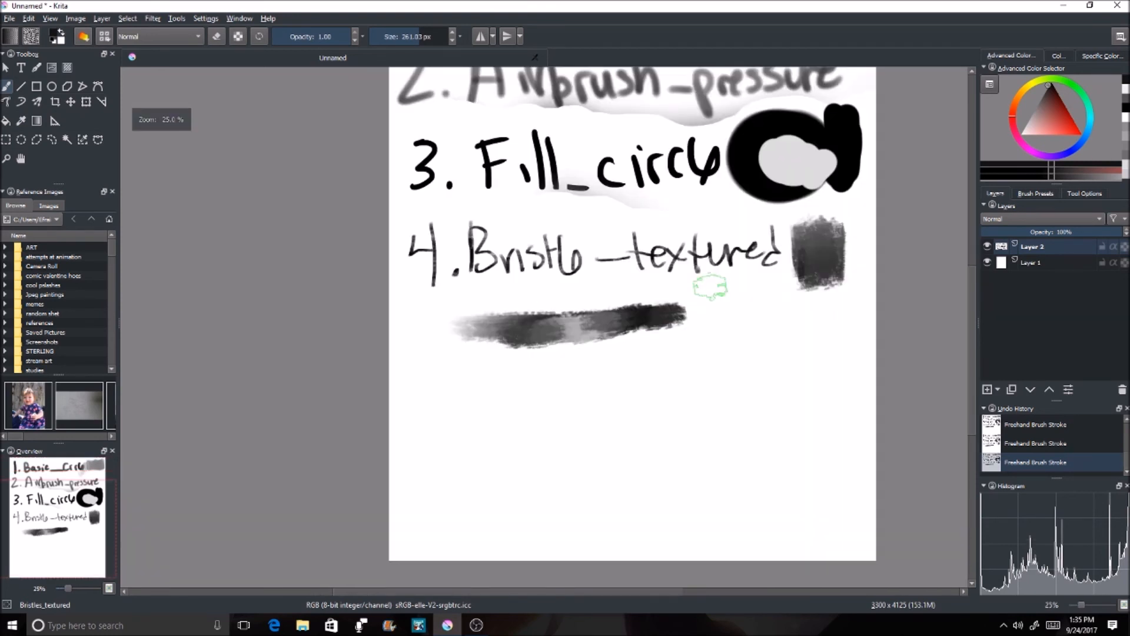
Outline the textured stroke below the fourth title with a freehand selection, delete it, deselect and return to the brush.
{"action": "left_click", "coordinate": [52, 139]}
{"action": "mouse_move", "coordinate": [676, 293]}
{"action": "left_mouse_down"}
{"action": "mouse_move", "coordinate": [450, 387]}
{"action": "mouse_move", "coordinate": [701, 348]}
{"action": "left_mouse_up"}
{"action": "key", "text": "Delete"}
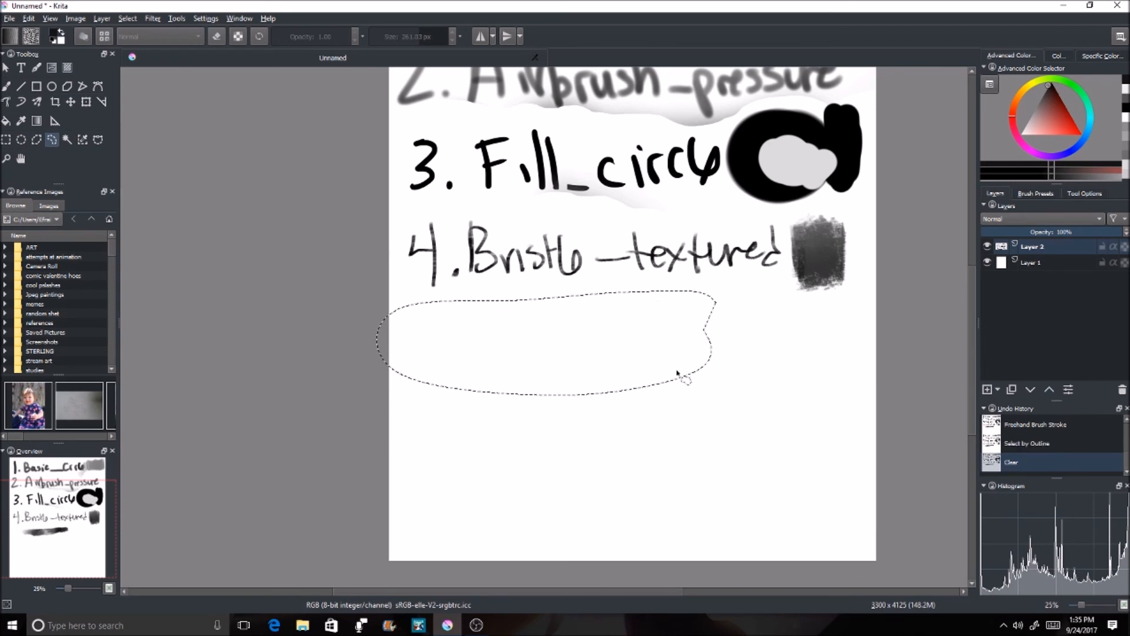
{"action": "key", "text": "ctrl+shift+a"}
{"action": "key", "text": "b"}
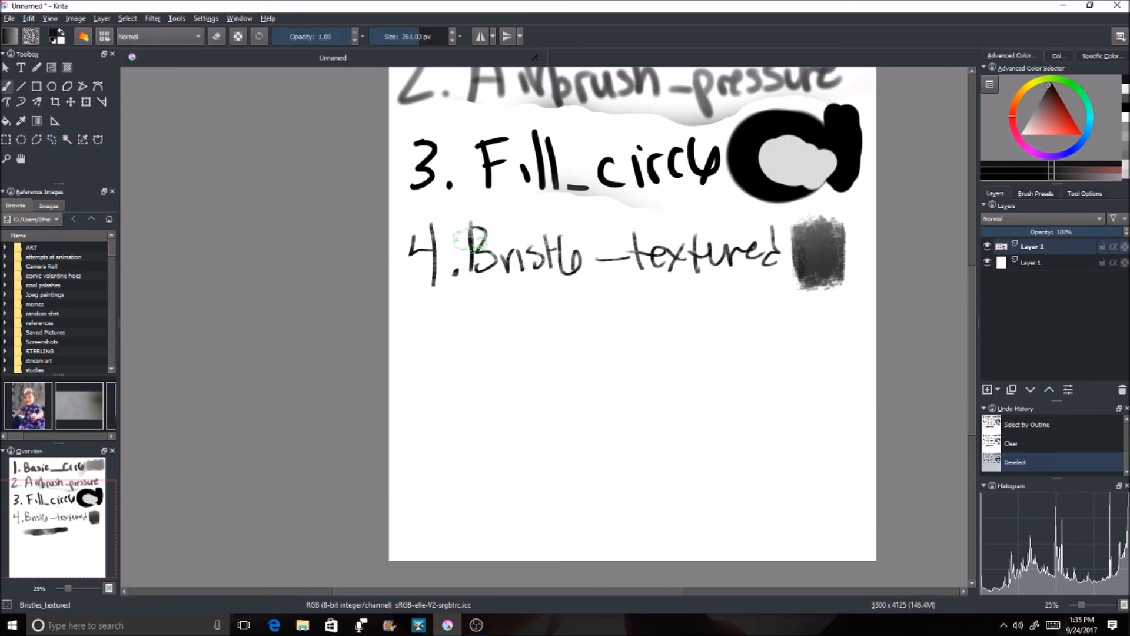
Paint two overlapping round blobs, one dark grey and one lighter grey, below the fourth title with the Fill_circle preset.
{"action": "left_click", "coordinate": [104, 36]}
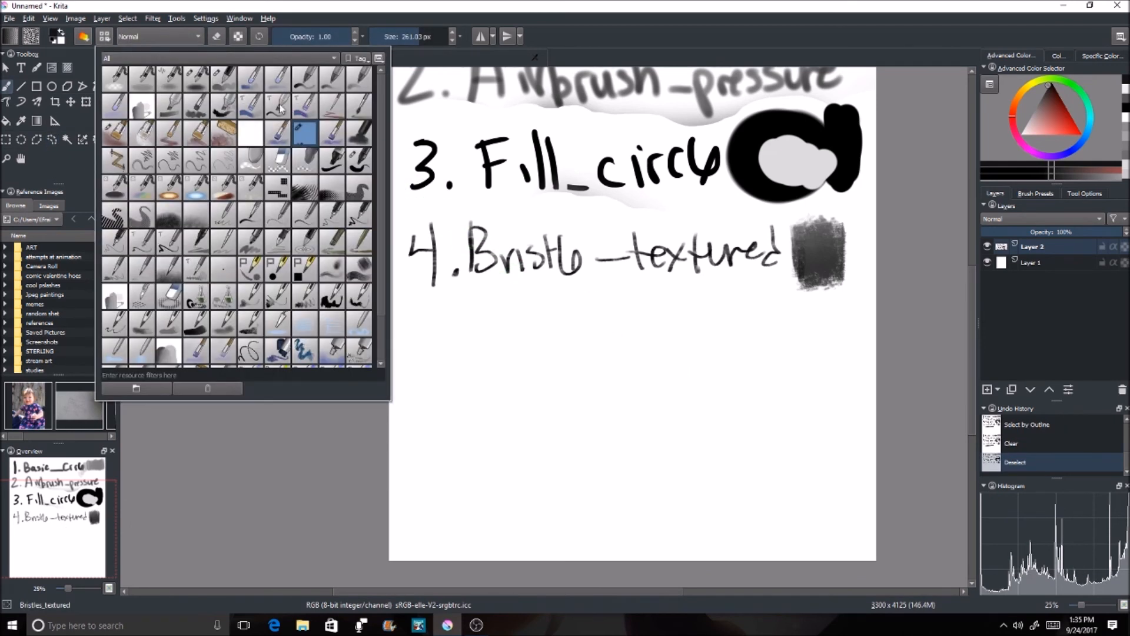
{"action": "left_click", "coordinate": [360, 160]}
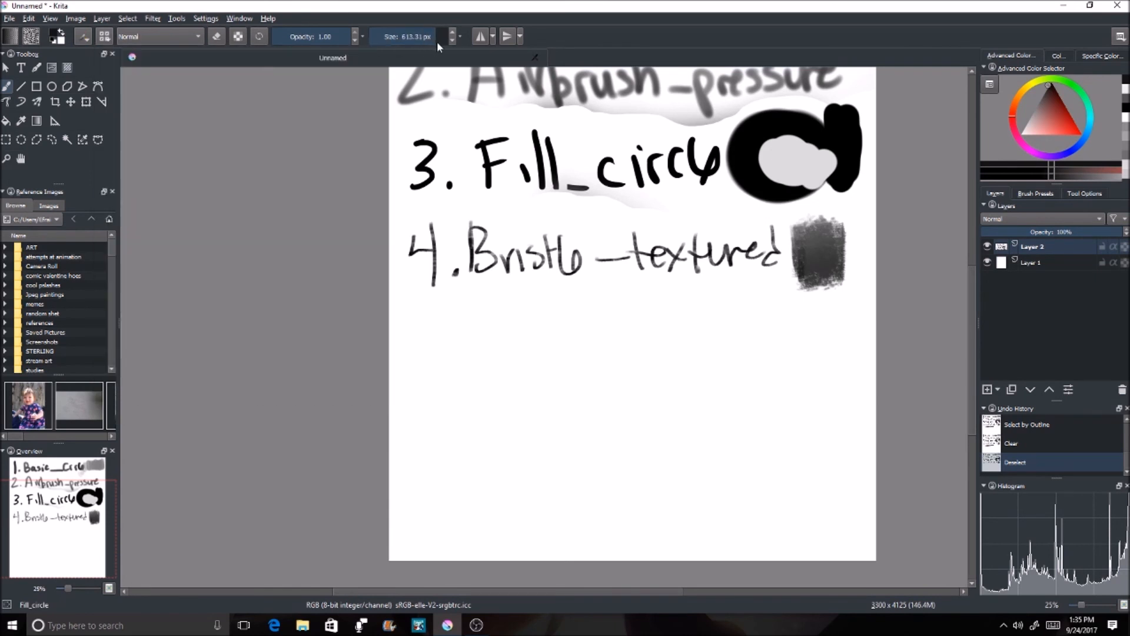
{"action": "mouse_move", "coordinate": [558, 377]}
{"action": "left_mouse_down"}
{"action": "mouse_move", "coordinate": [560, 407]}
{"action": "mouse_move", "coordinate": [608, 370]}
{"action": "mouse_move", "coordinate": [616, 380]}
{"action": "mouse_move", "coordinate": [623, 370]}
{"action": "mouse_move", "coordinate": [645, 391]}
{"action": "left_mouse_up"}
{"action": "left_click", "coordinate": [1031, 116]}
Blend the boundary between the two grey blobs with the soft smudge preset at 364.43 px.
{"action": "left_click", "coordinate": [105, 37]}
{"action": "left_click", "coordinate": [192, 338]}
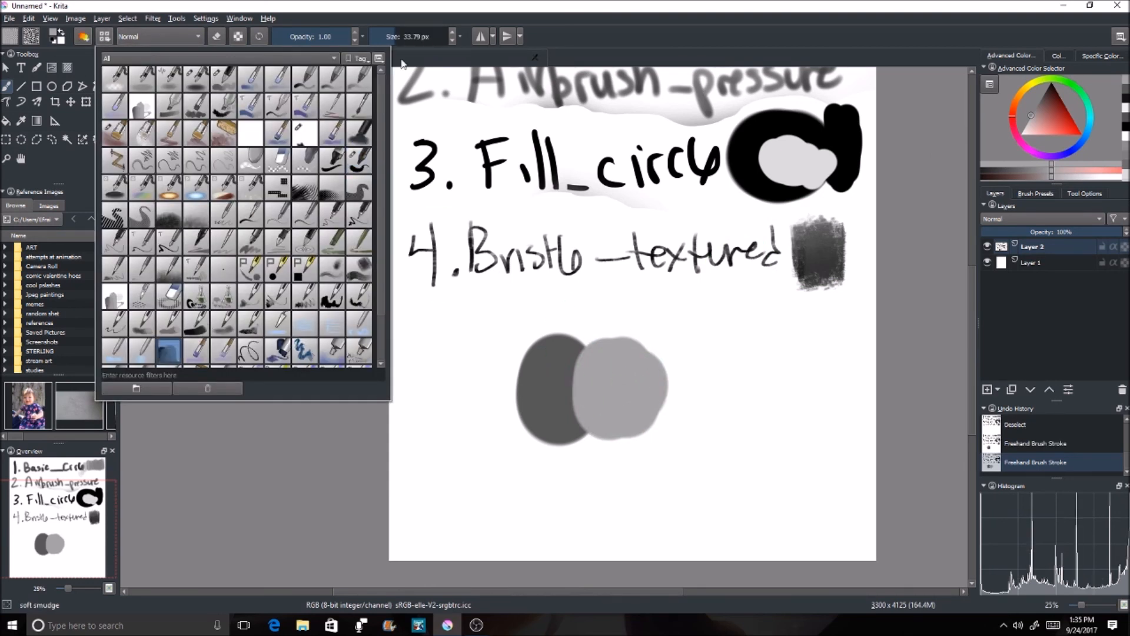
{"action": "left_click", "coordinate": [425, 37]}
{"action": "mouse_move", "coordinate": [577, 361]}
{"action": "left_mouse_down"}
{"action": "mouse_move", "coordinate": [583, 393]}
{"action": "mouse_move", "coordinate": [581, 366]}
{"action": "mouse_move", "coordinate": [602, 371]}
{"action": "mouse_move", "coordinate": [615, 396]}
{"action": "mouse_move", "coordinate": [551, 374]}
{"action": "mouse_move", "coordinate": [584, 365]}
{"action": "mouse_move", "coordinate": [633, 394]}
{"action": "mouse_move", "coordinate": [575, 365]}
{"action": "left_mouse_up"}
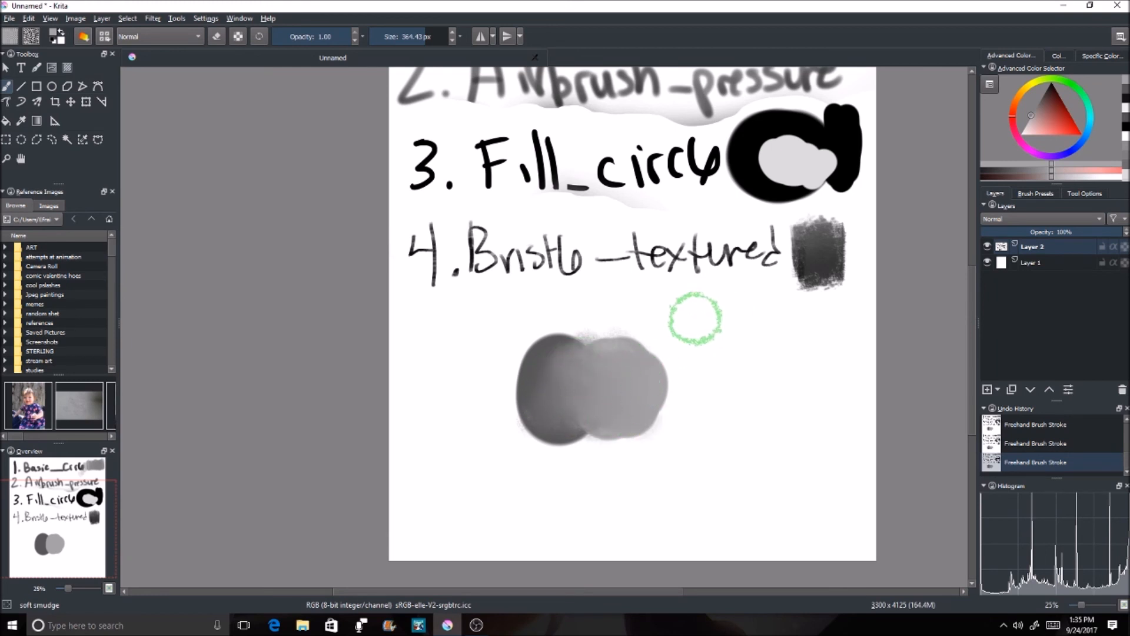
{"action": "scroll", "coordinate": [694, 319], "scroll_direction": "down", "scroll_amount": 2}
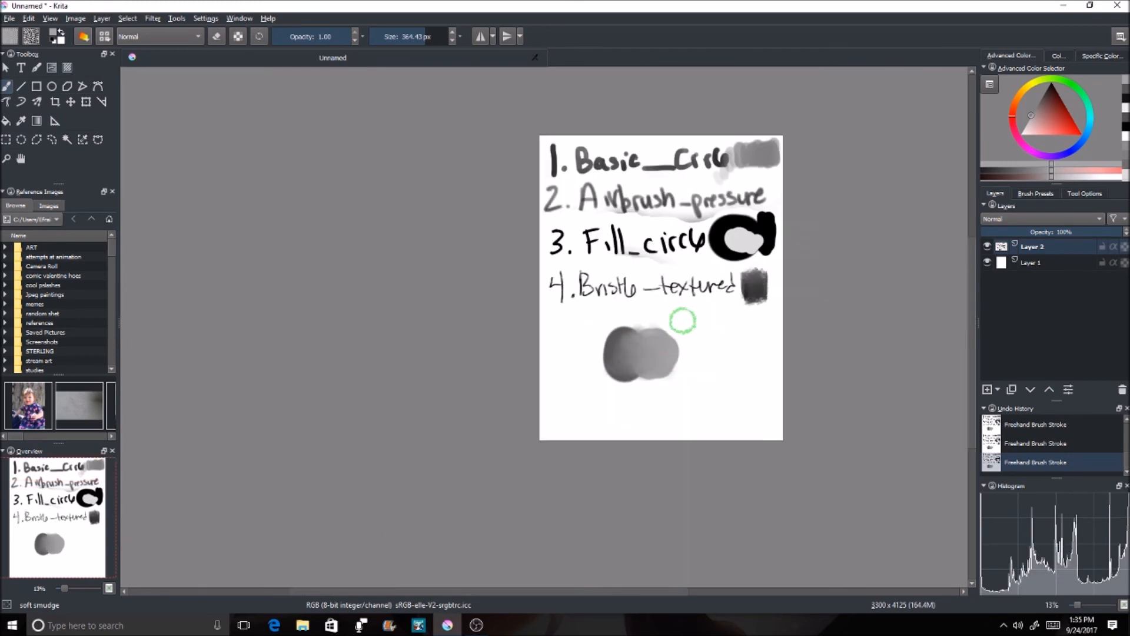